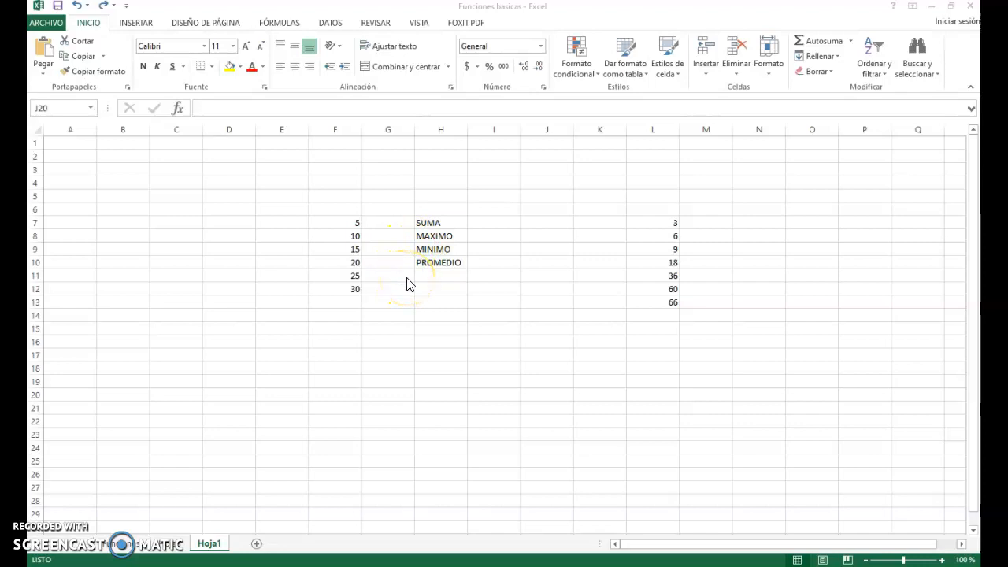
Enter the label CONTAR in cell H11, directly below PROMEDIO.
click(431, 275)
click(433, 275)
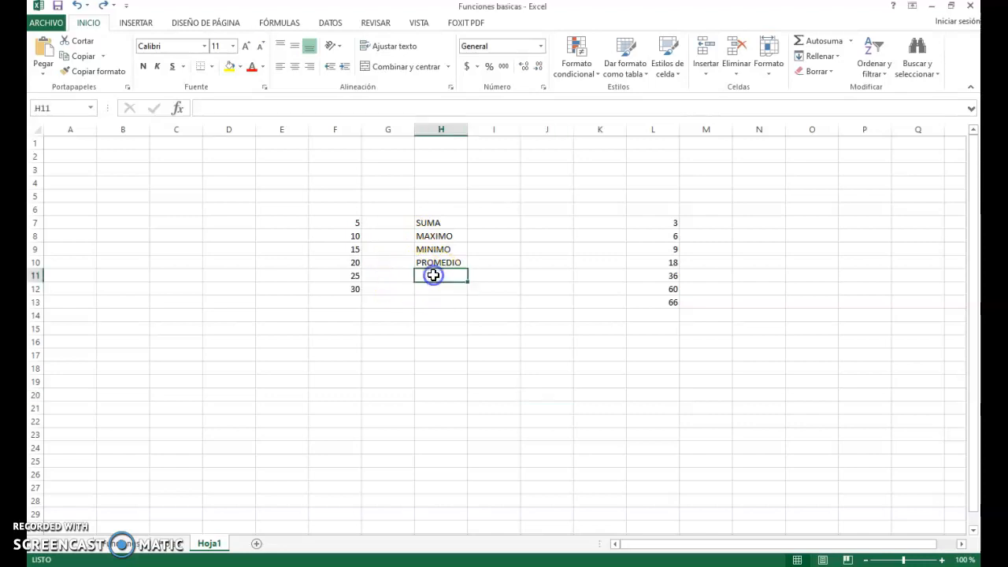
text(contar)
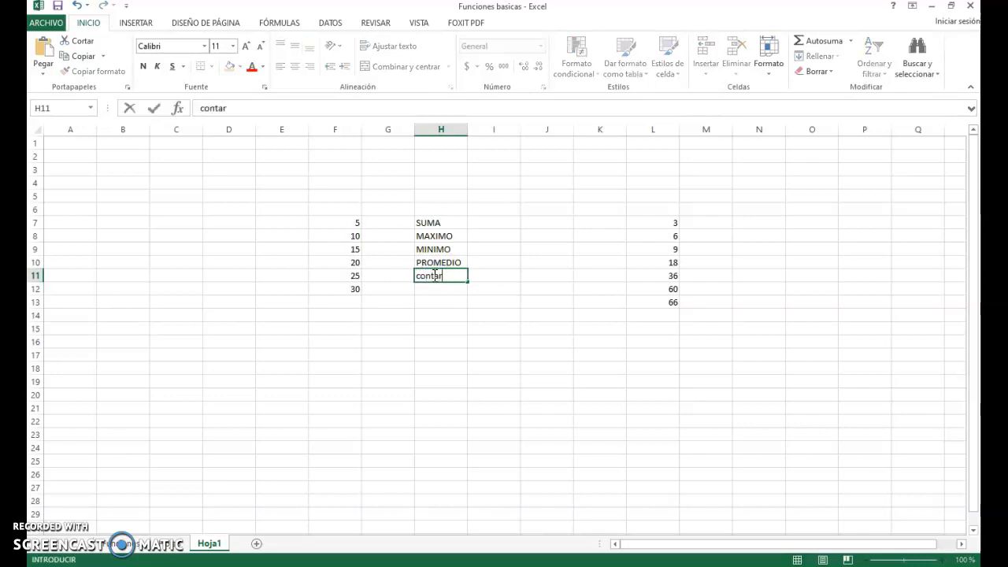
key(Return)
click(433, 275)
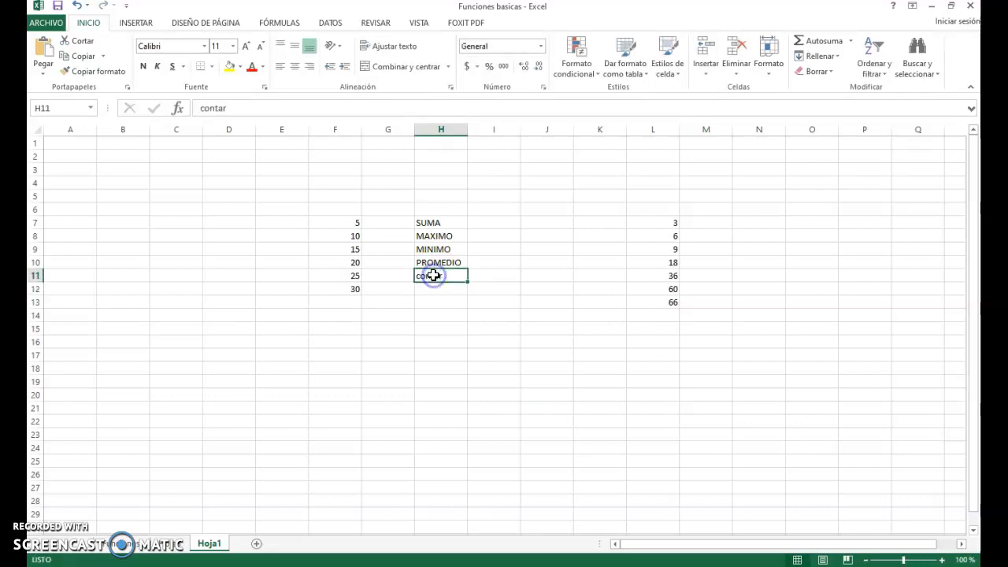
text(CONTA)
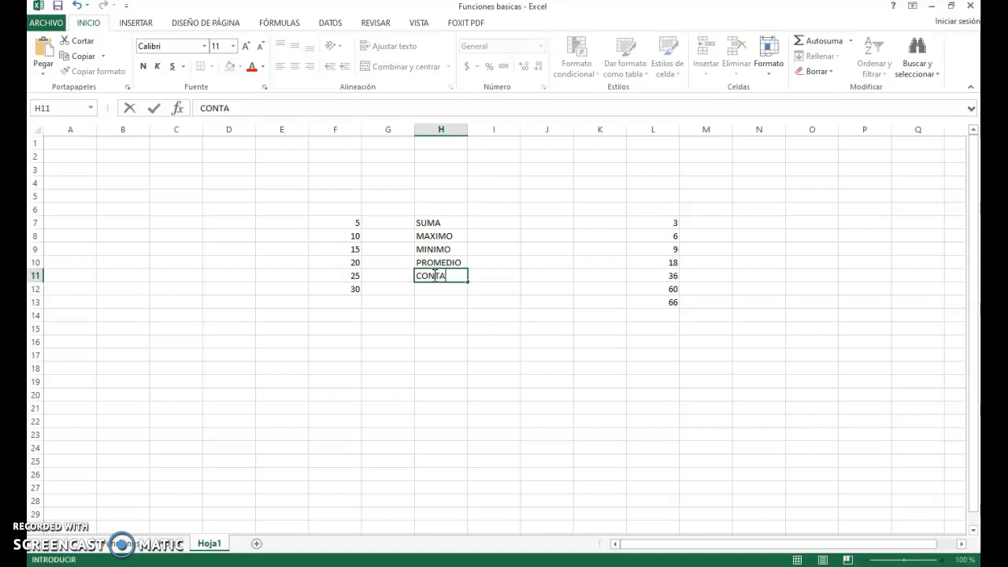
text(R)
click(444, 305)
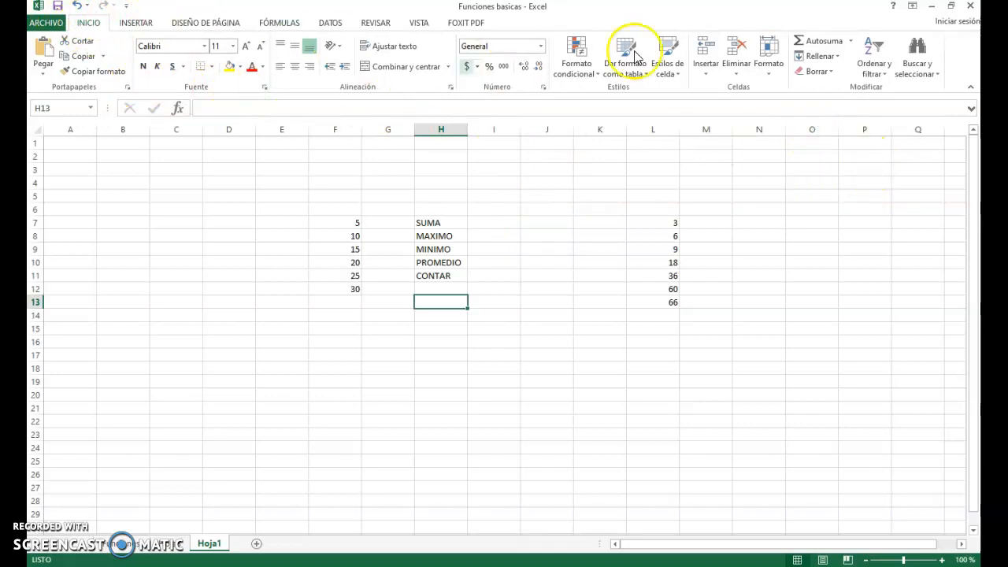
Examine the functions offered by AutoSum and the Insert Function dialog, with "prome" as search text, and cancel without inserting one.
click(851, 41)
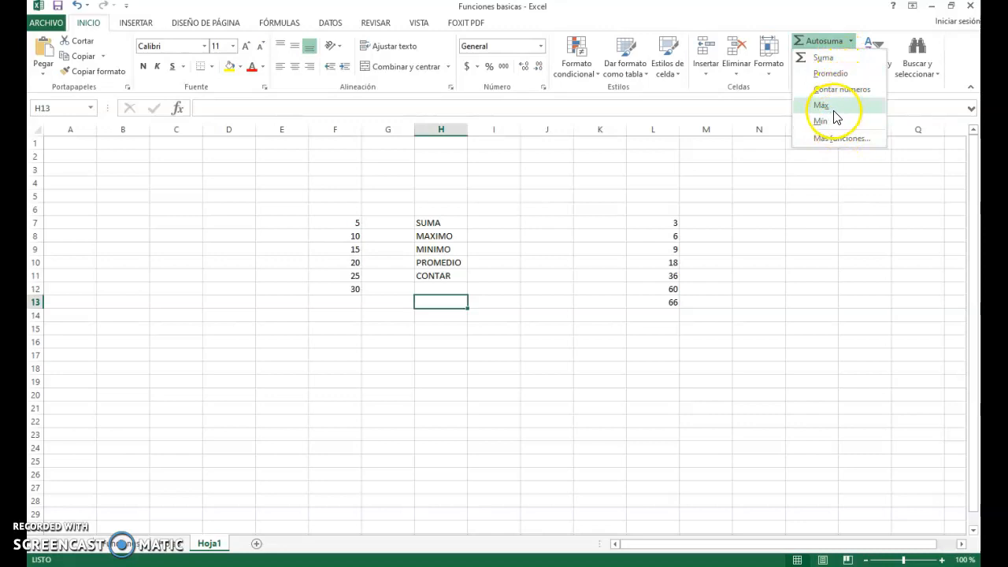
click(871, 208)
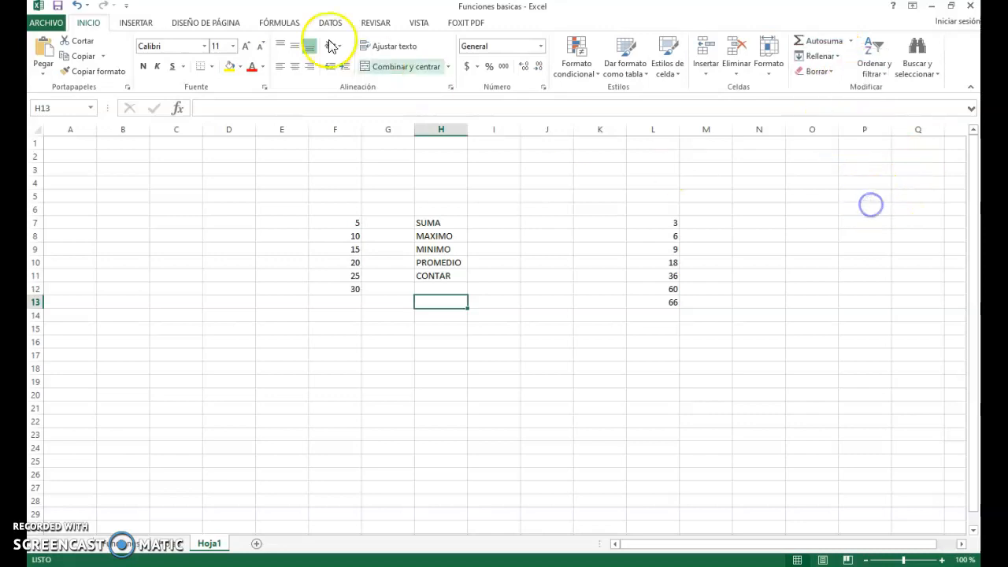
click(286, 25)
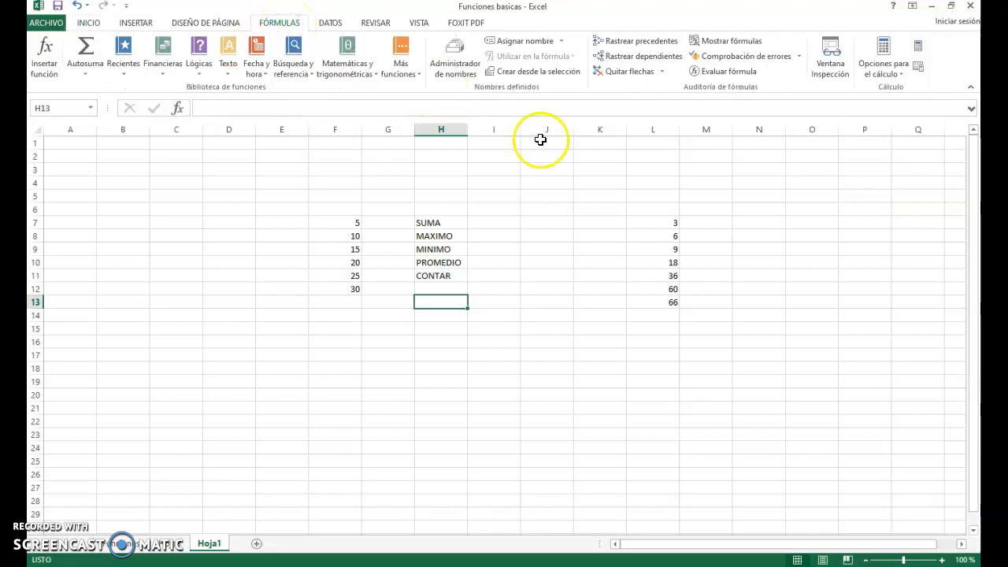
click(48, 70)
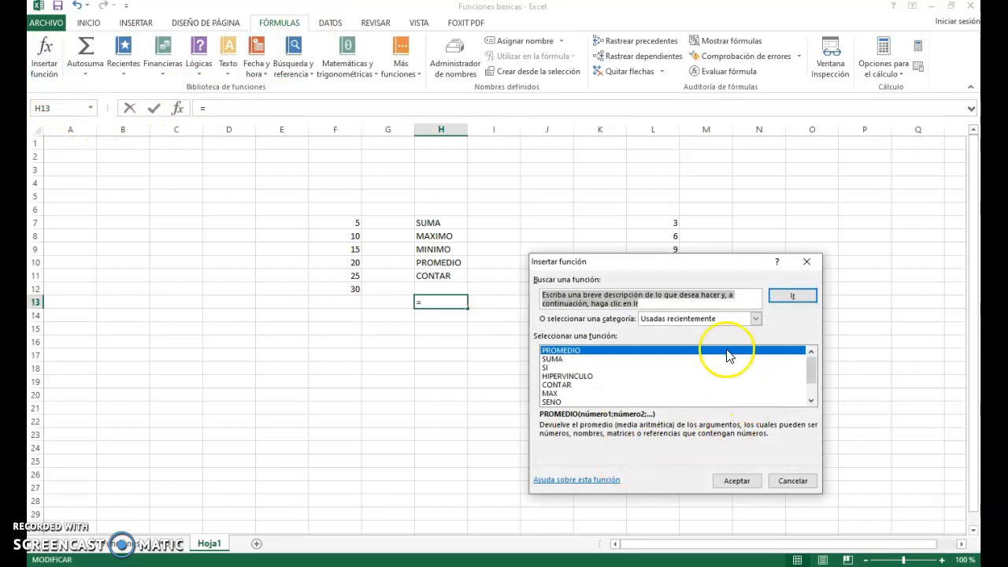
scroll(571, 377, down, 1)
scroll(573, 370, up, 1)
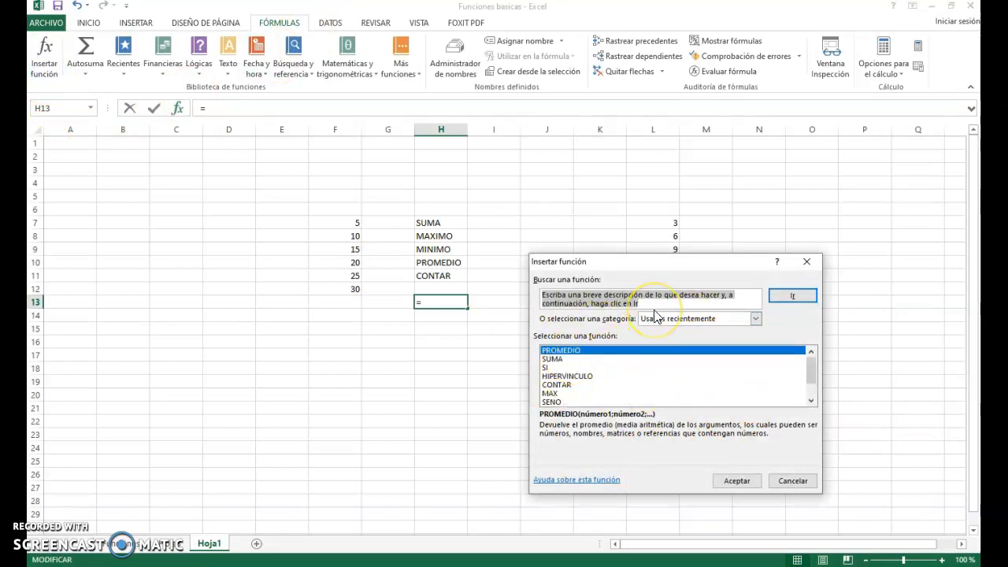
text(prome)
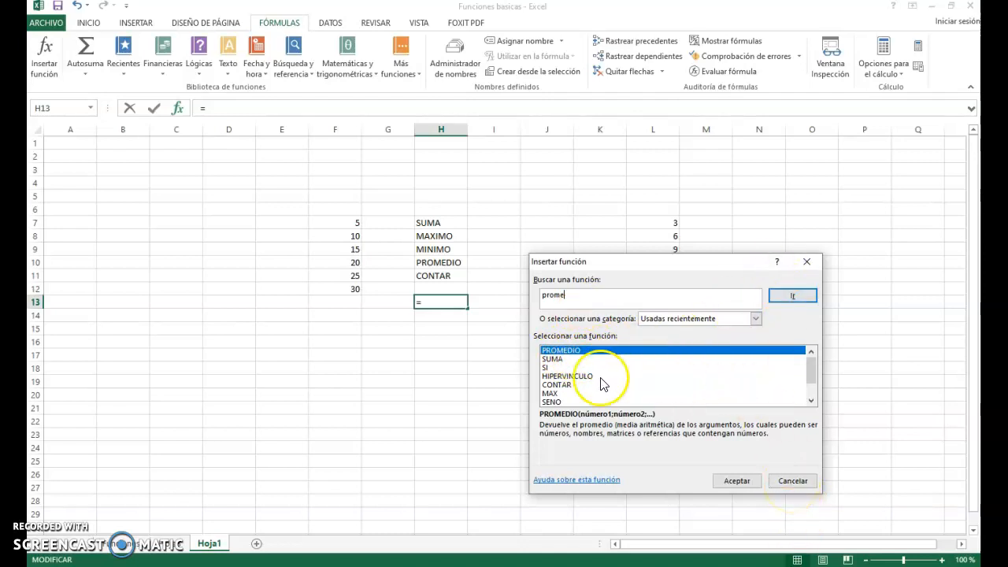
scroll(585, 375, down, 1)
scroll(602, 363, up, 1)
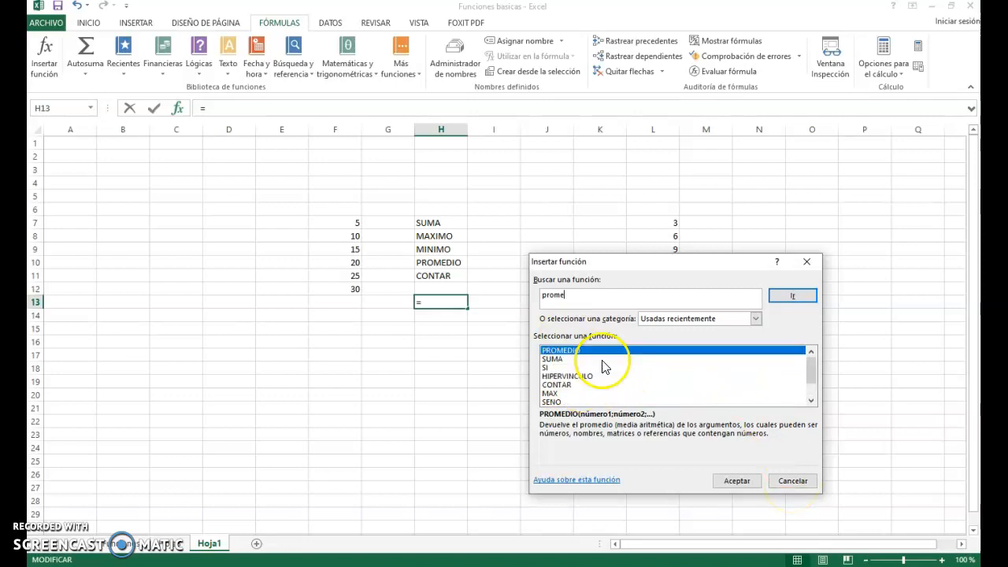
click(798, 490)
click(460, 321)
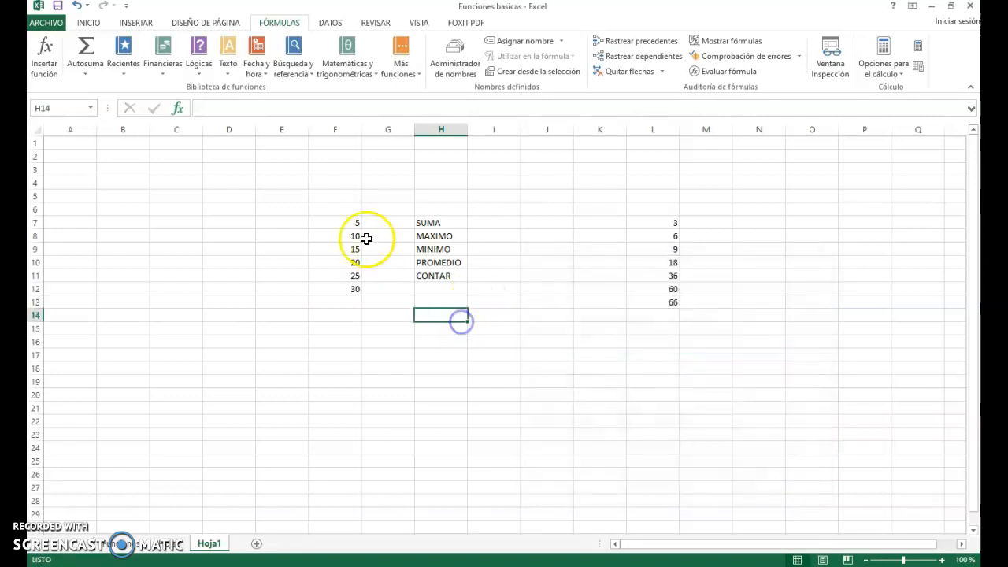
drag(338, 222, 339, 288)
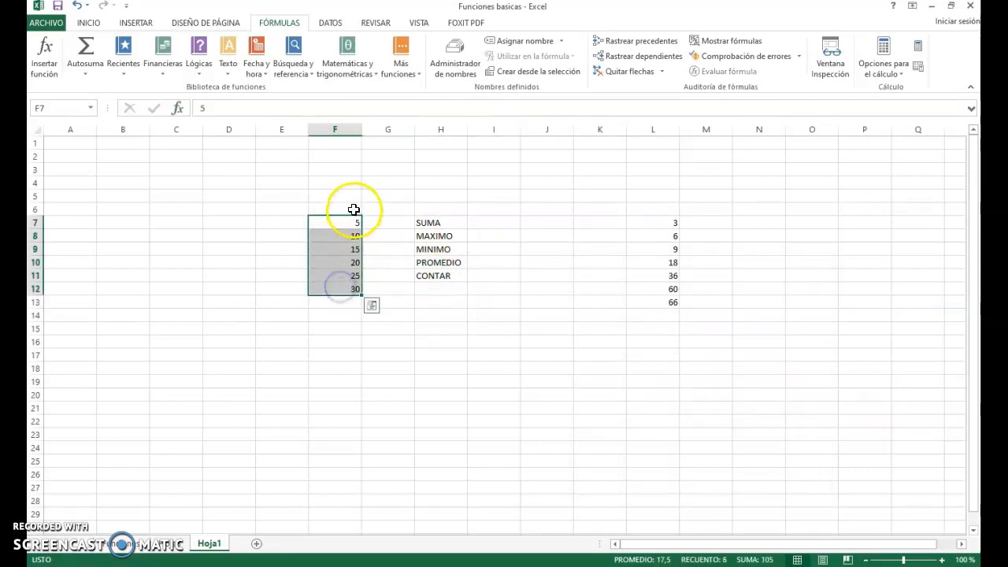
click(475, 220)
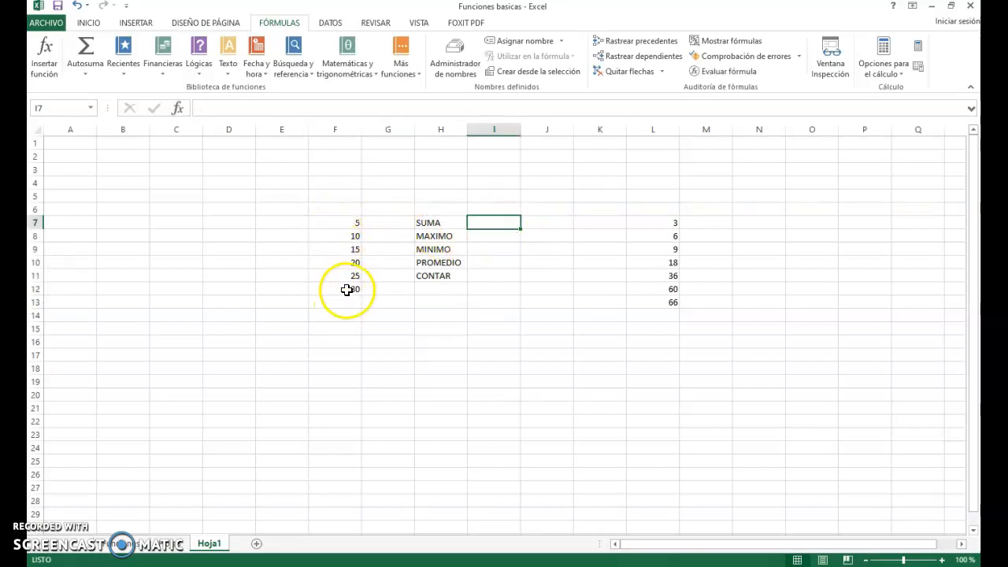
click(495, 227)
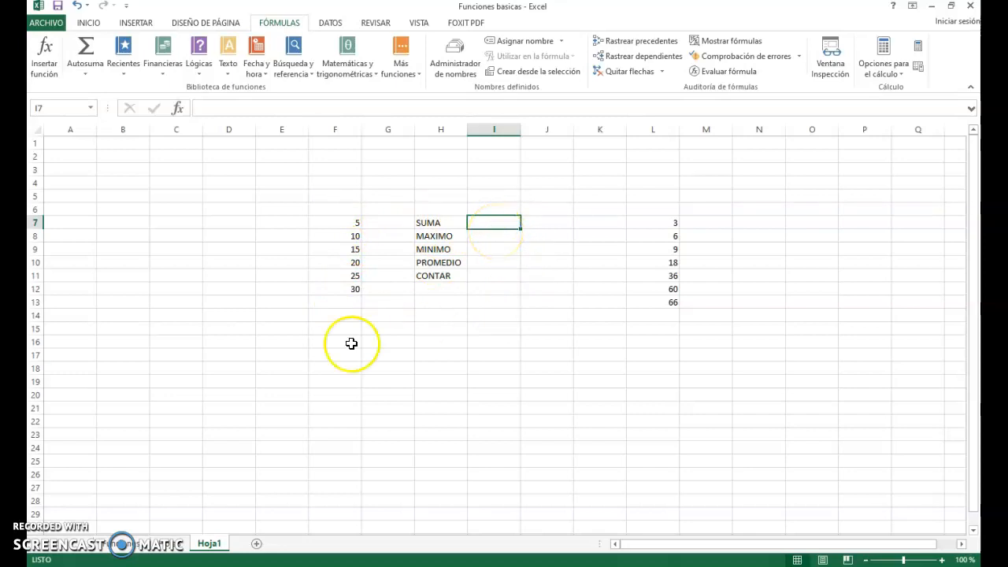
Add up the first number list in cell D16 with the formula =F7+F8+F9+F10+F11+F12.
click(239, 344)
text(=)
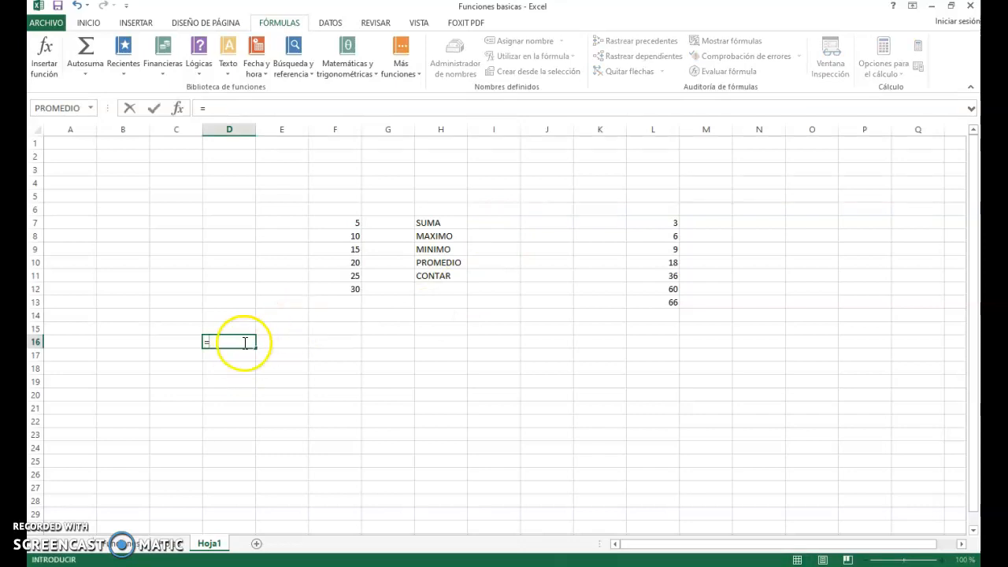
click(356, 222)
text(+)
click(338, 236)
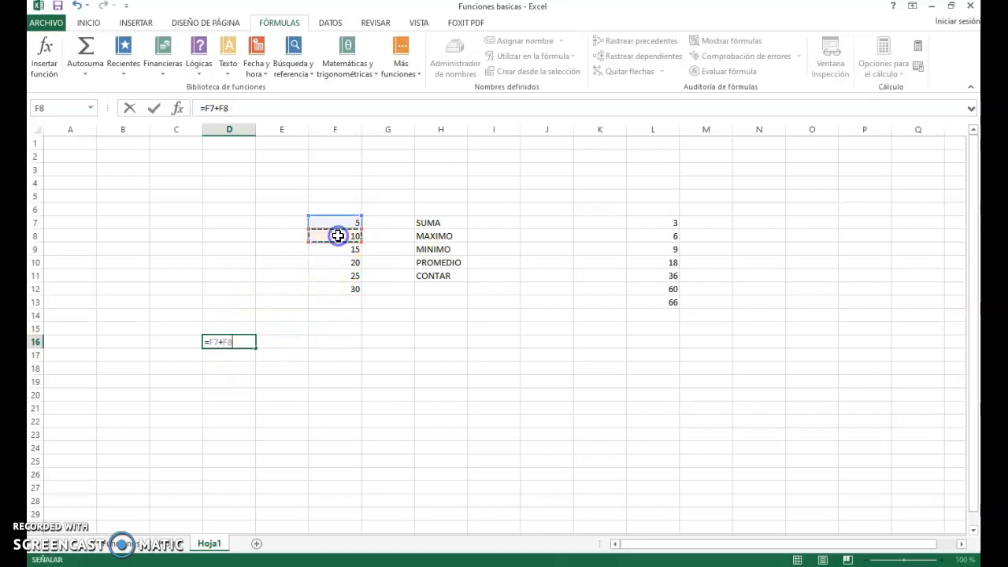
text(+)
click(349, 250)
text(+)
click(356, 263)
text(+)
click(354, 275)
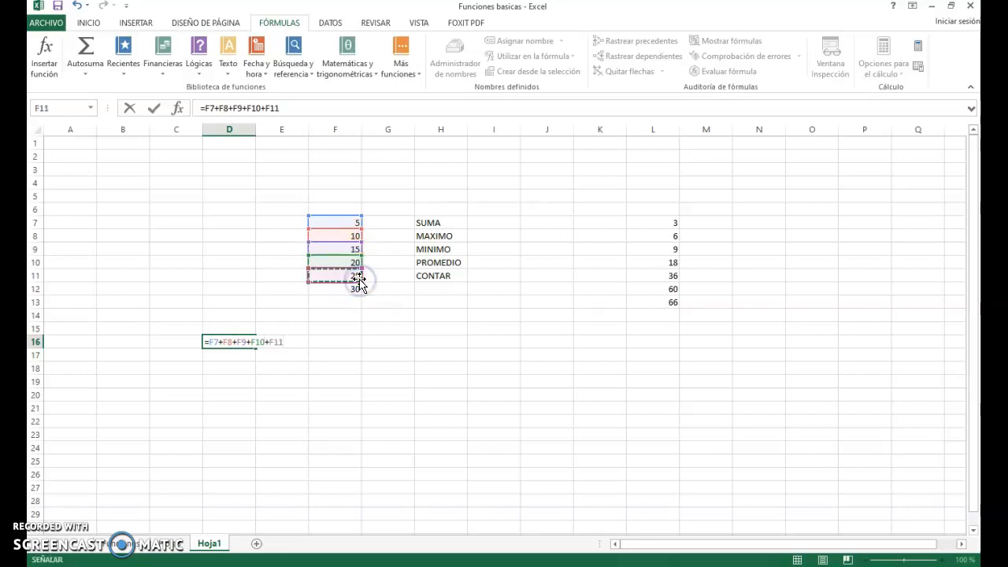
text(+)
click(349, 288)
text(+)
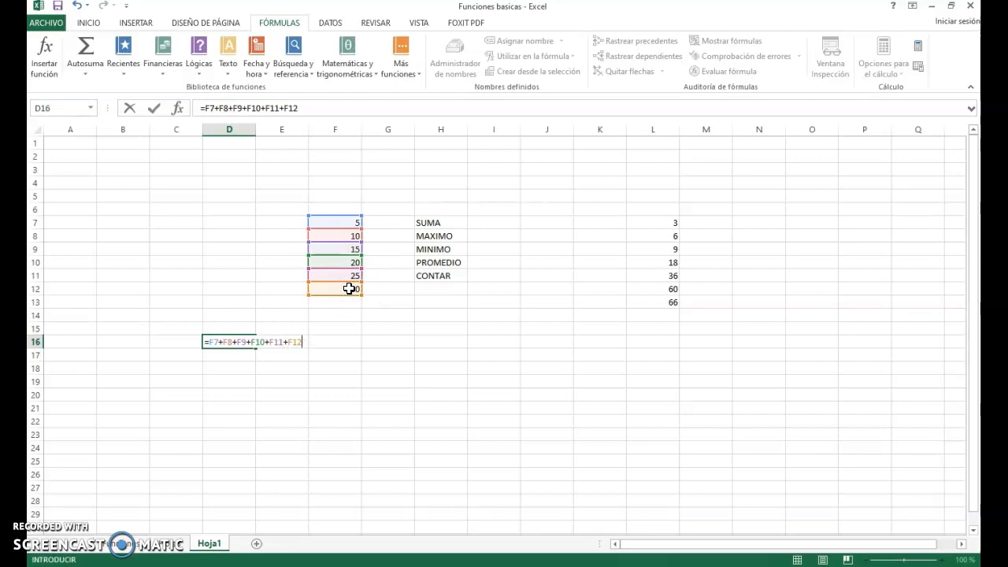
key(Return)
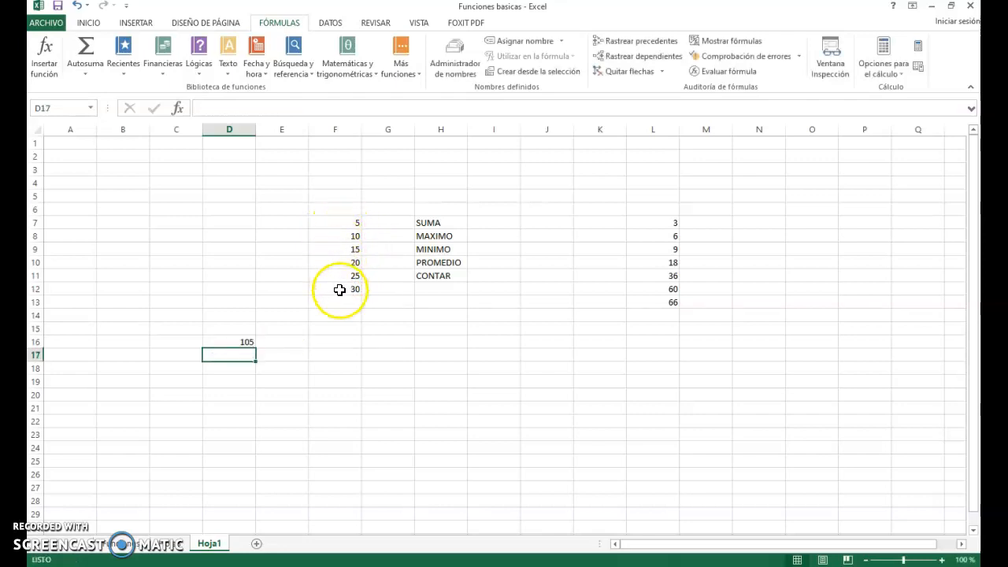
Check the formula in D16 and compare its result with the status bar sum of F7:F12.
click(247, 342)
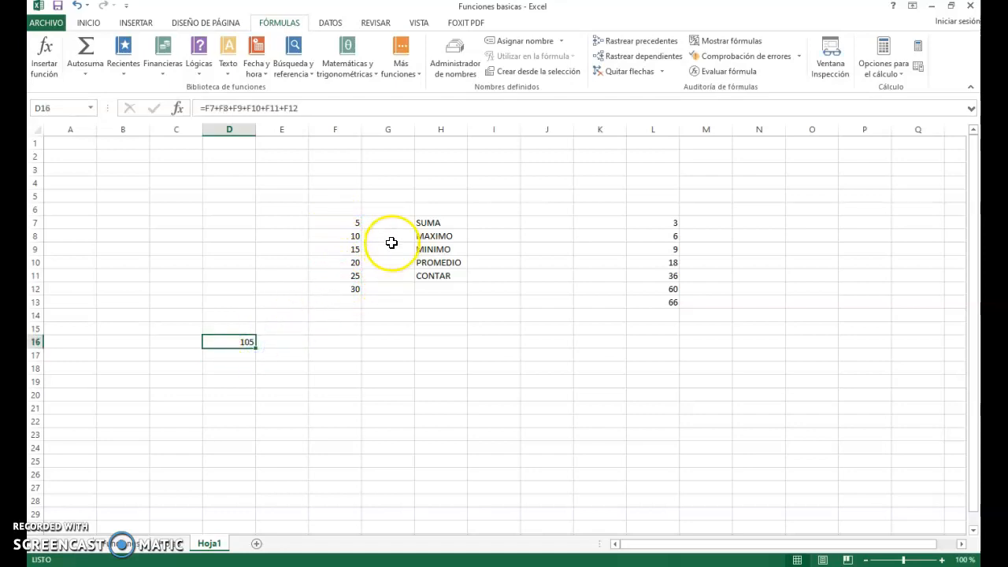
drag(352, 222, 342, 286)
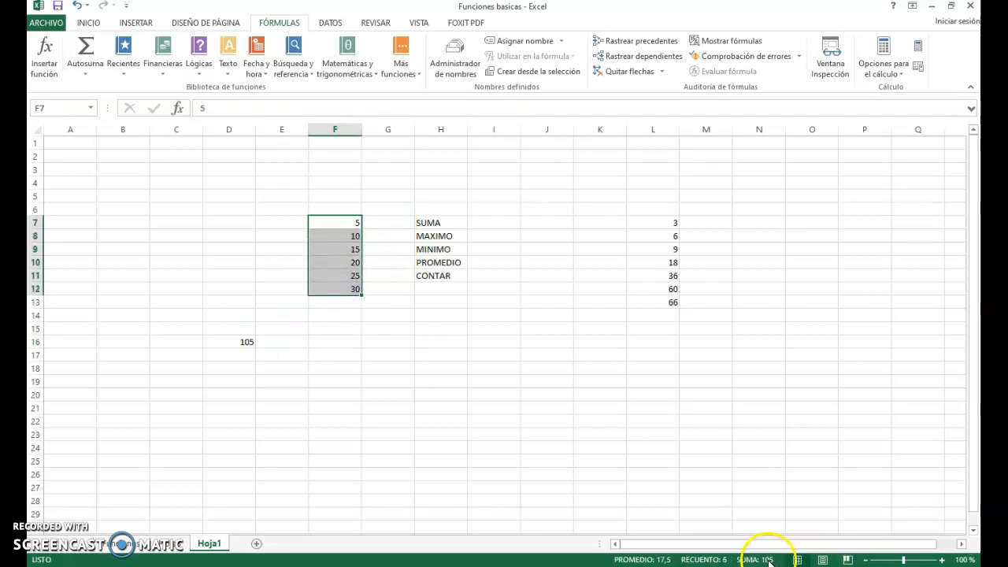
click(378, 416)
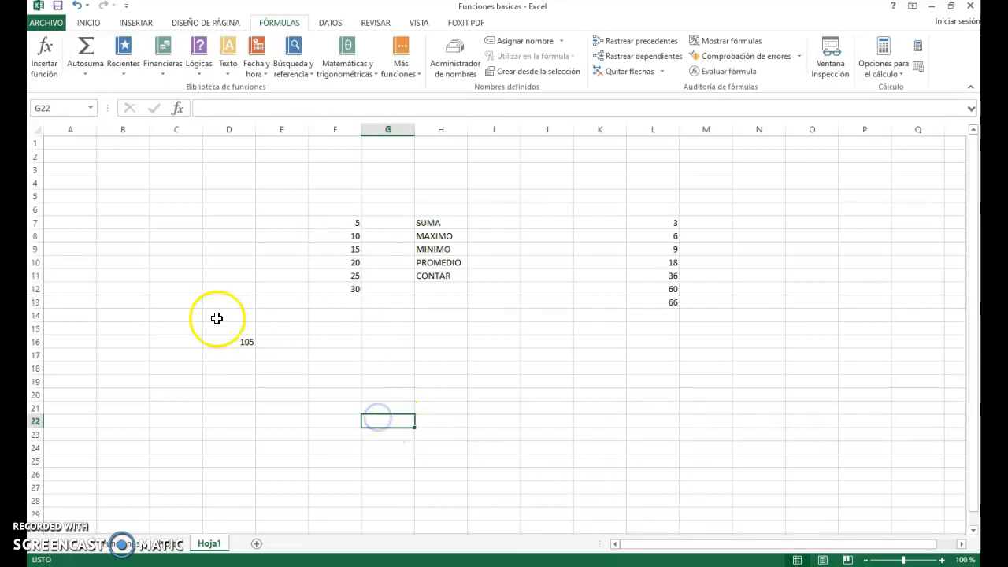
Clear the manual addition formula from cell D16.
click(238, 341)
double_click(238, 341)
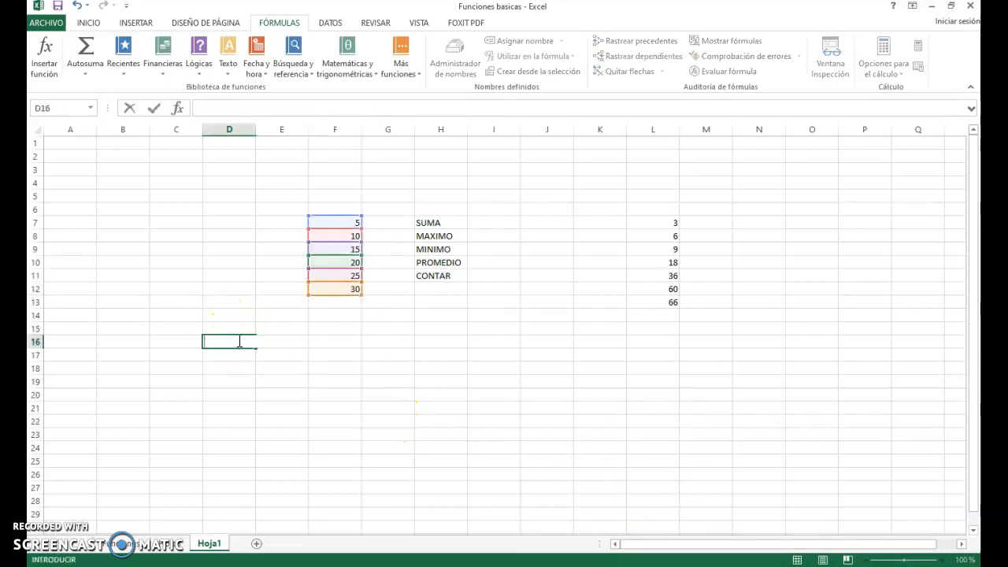
key(Escape)
Insert an AutoSum formula in I7, beside SUMA, that totals the range F7:F12.
click(479, 222)
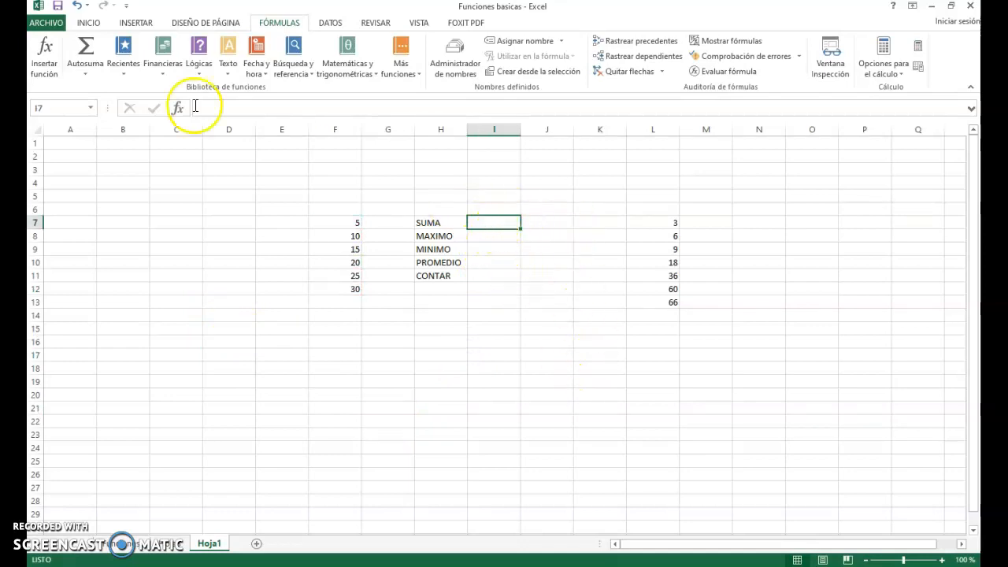
click(89, 22)
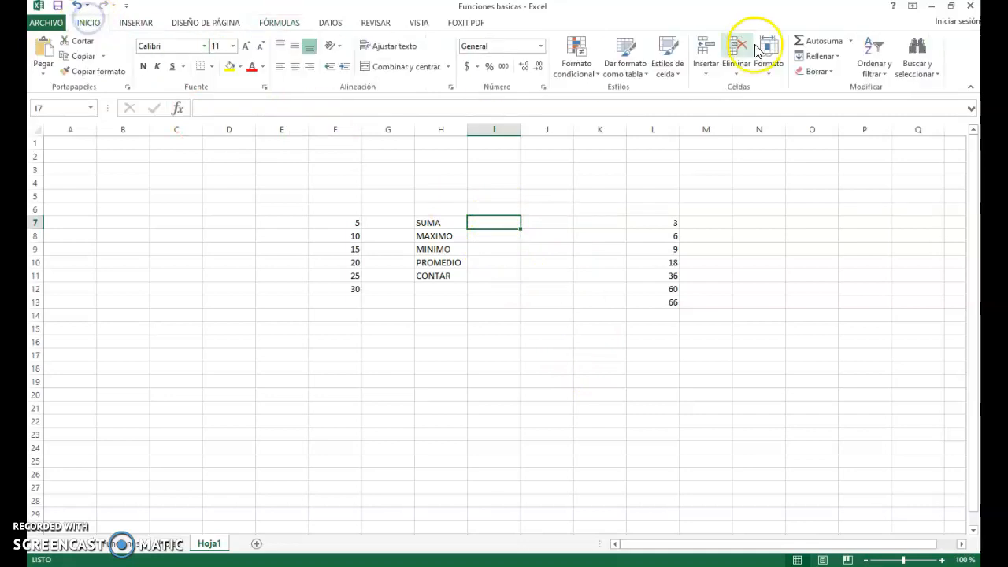
click(831, 46)
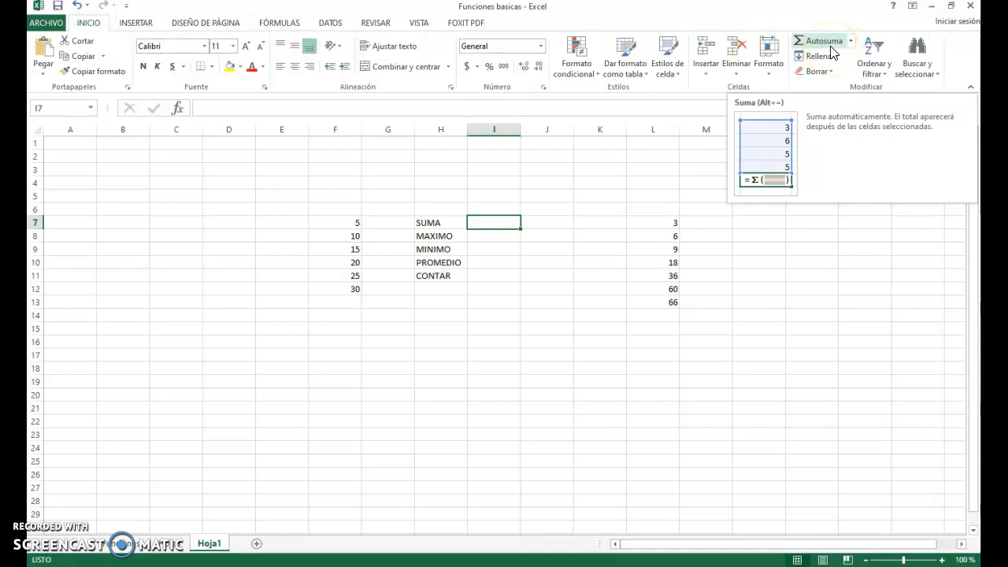
click(831, 49)
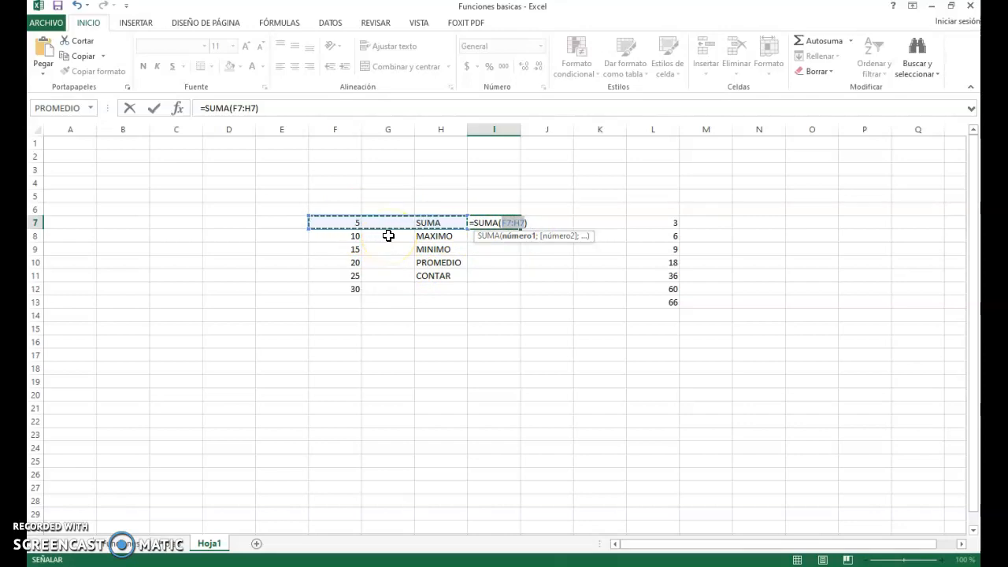
click(343, 224)
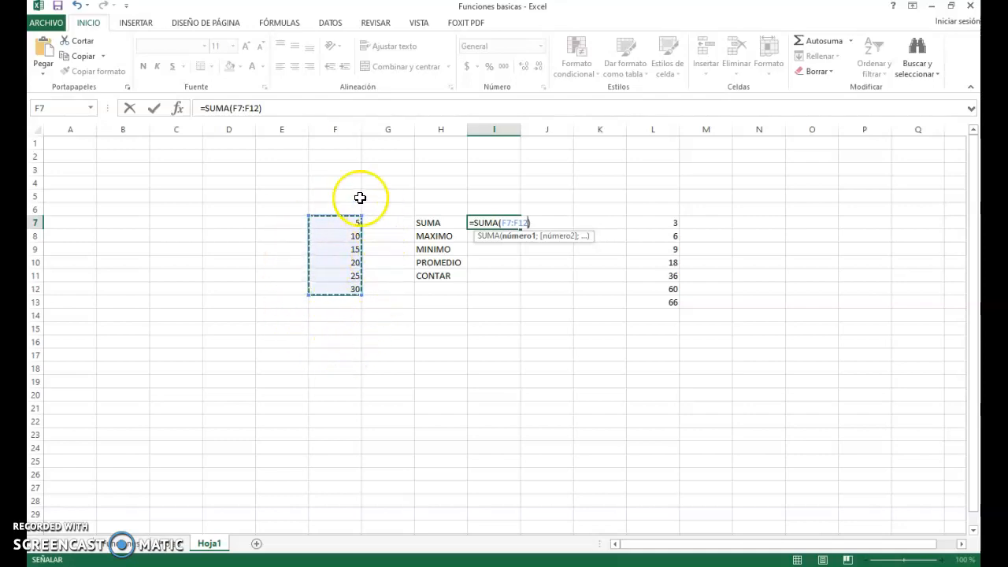
key(Return)
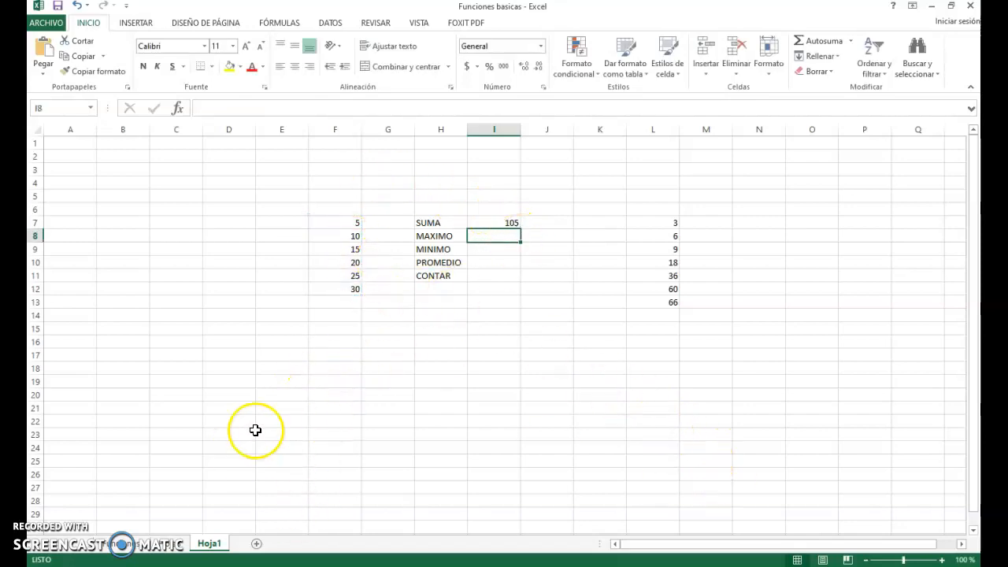
Review the source range F7:F12 and the SUMA formula in I7.
drag(339, 225, 330, 289)
click(398, 396)
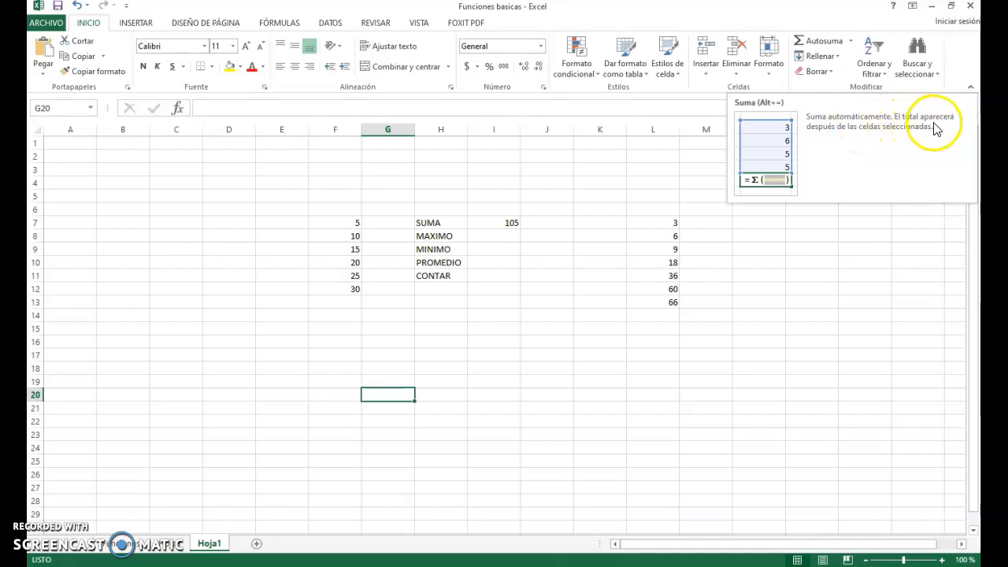
click(512, 222)
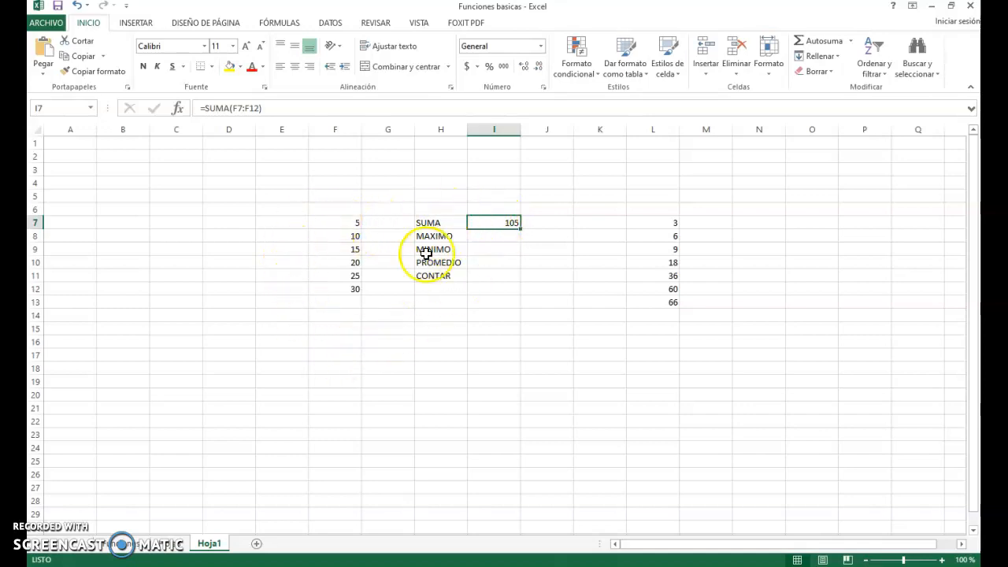
click(777, 221)
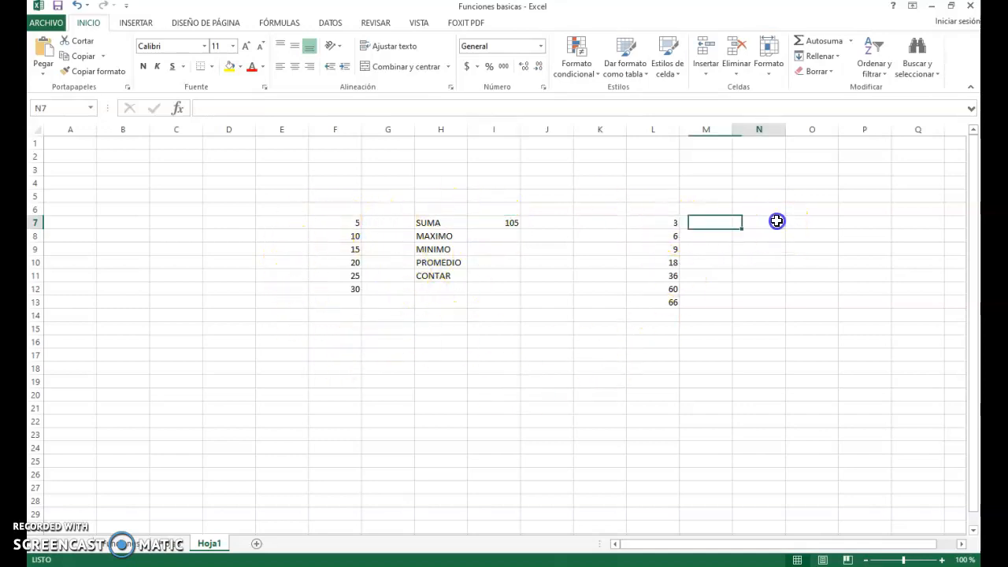
click(814, 223)
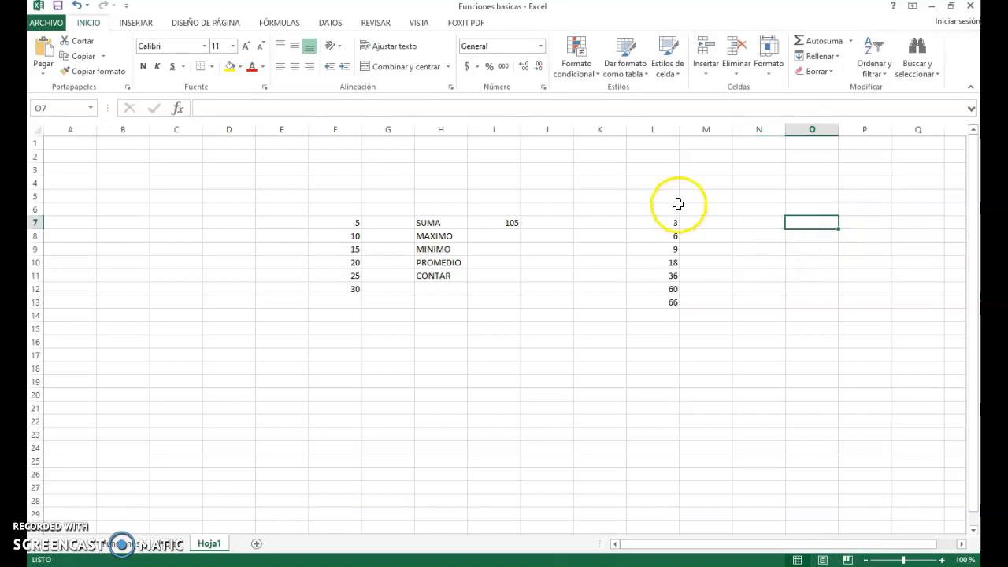
Insert an AutoSum formula in O7 that totals the range L7:L13.
click(821, 41)
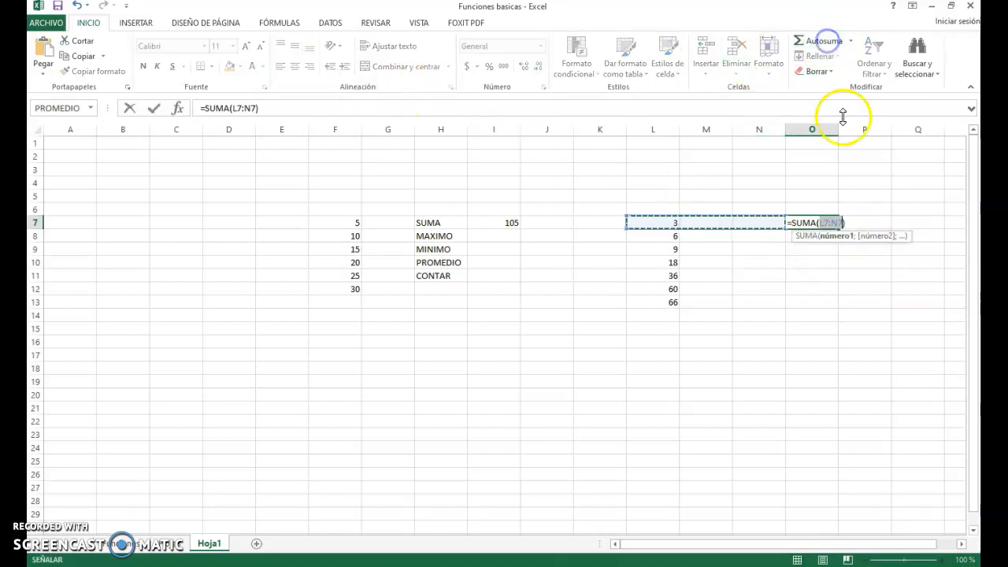
drag(668, 222, 668, 303)
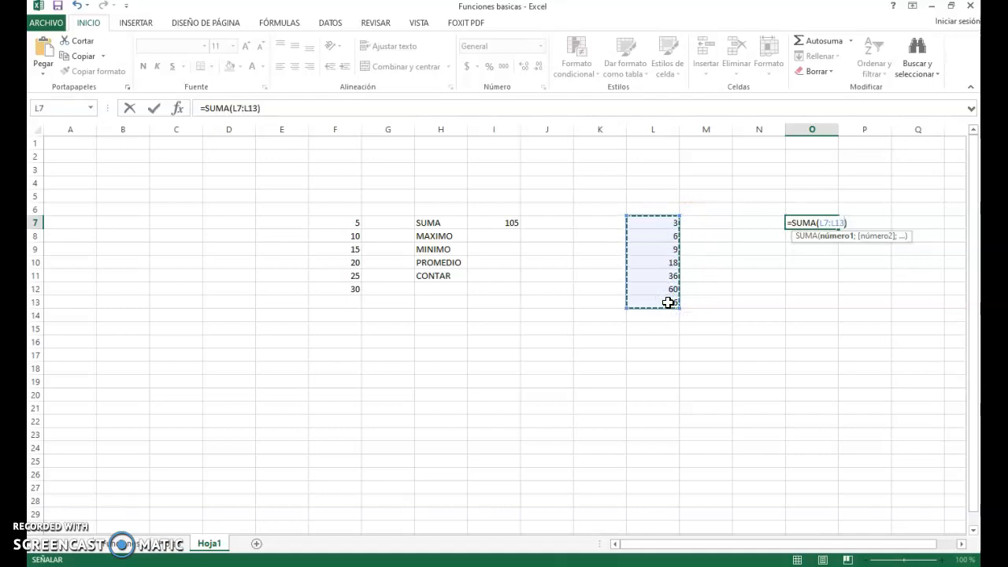
key(Return)
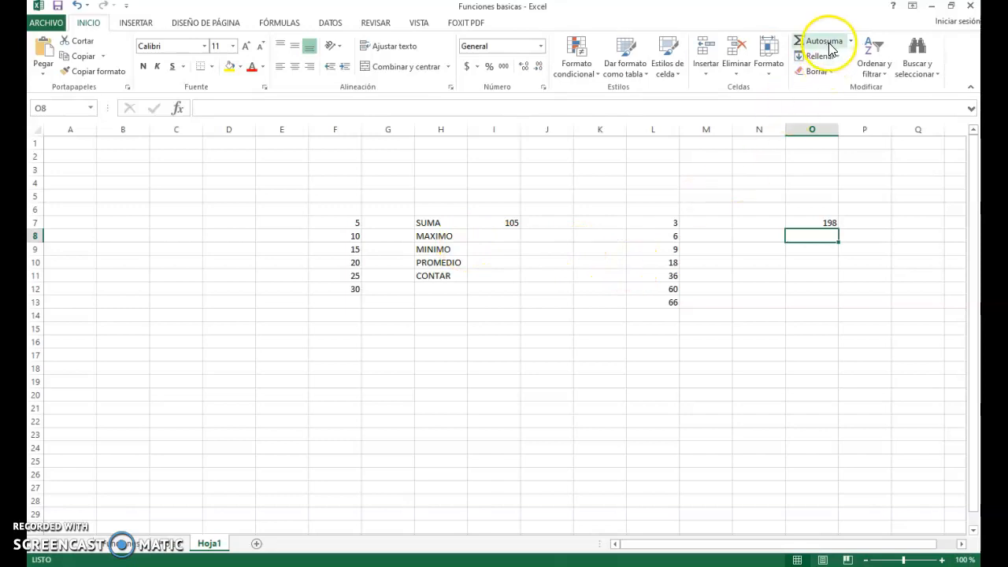
Replace the formula in I7, beside SUMA, with the bare function name =suma and select the cell again.
click(509, 222)
key(alt+equal)
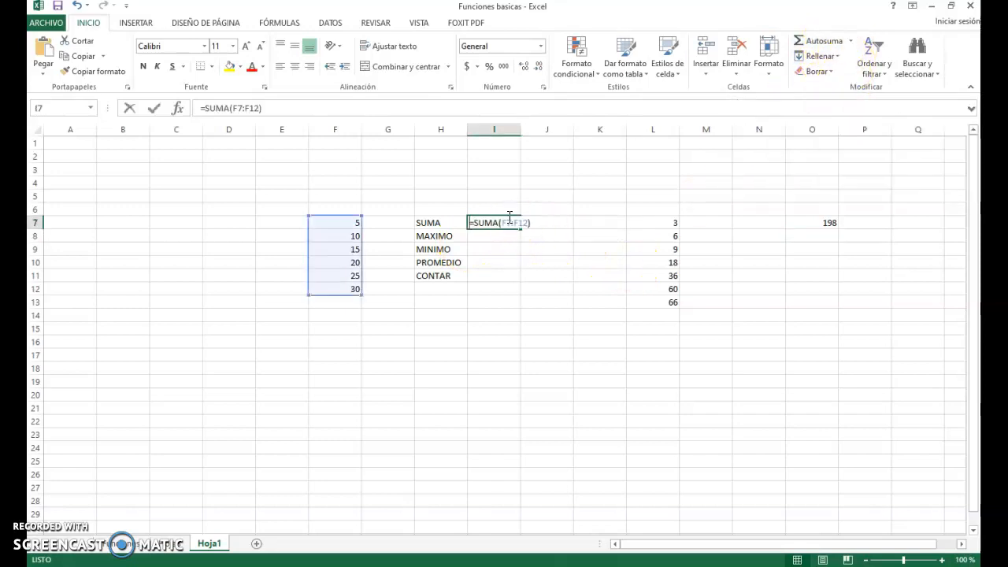
key(BackSpace)
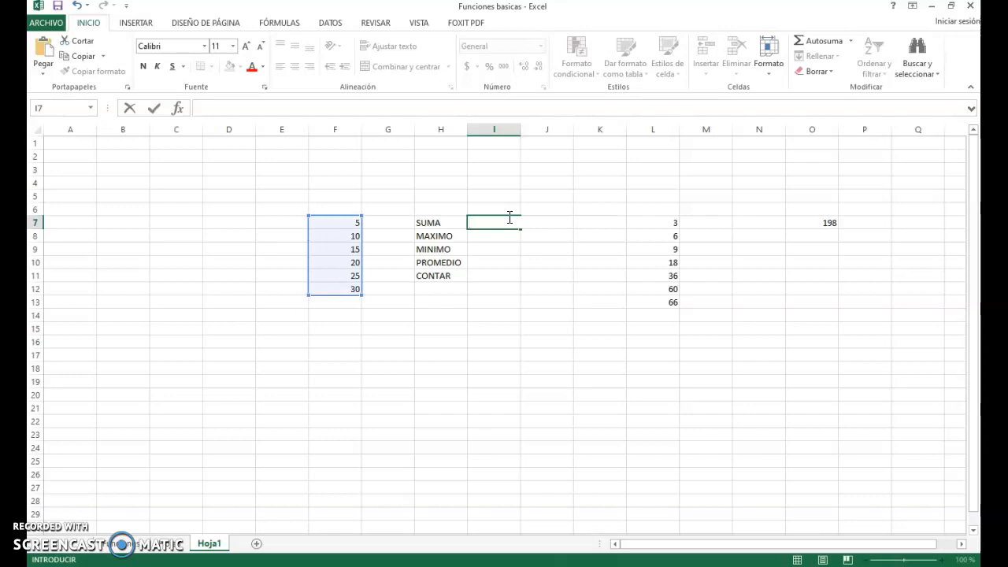
text(=suma)
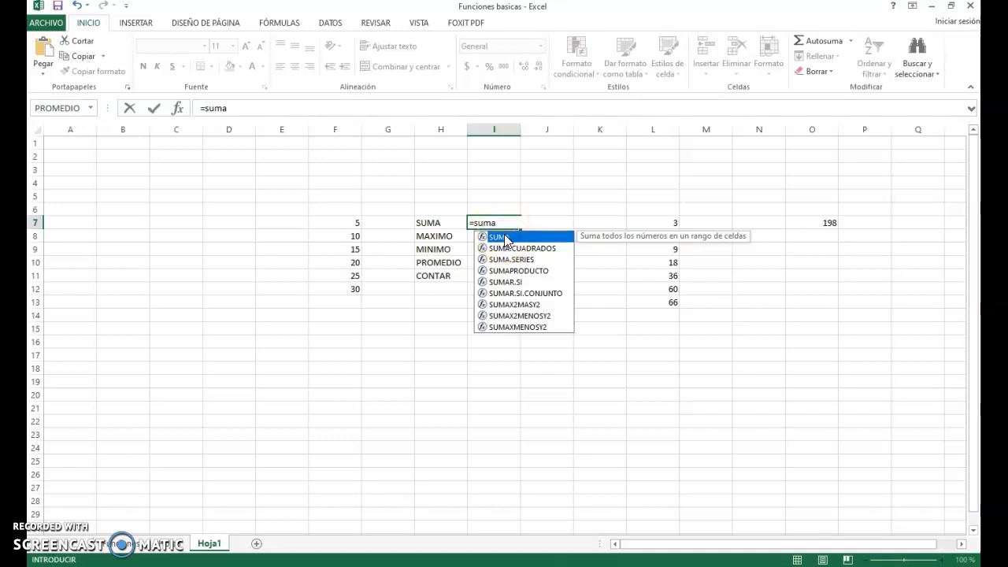
key(Return)
click(499, 226)
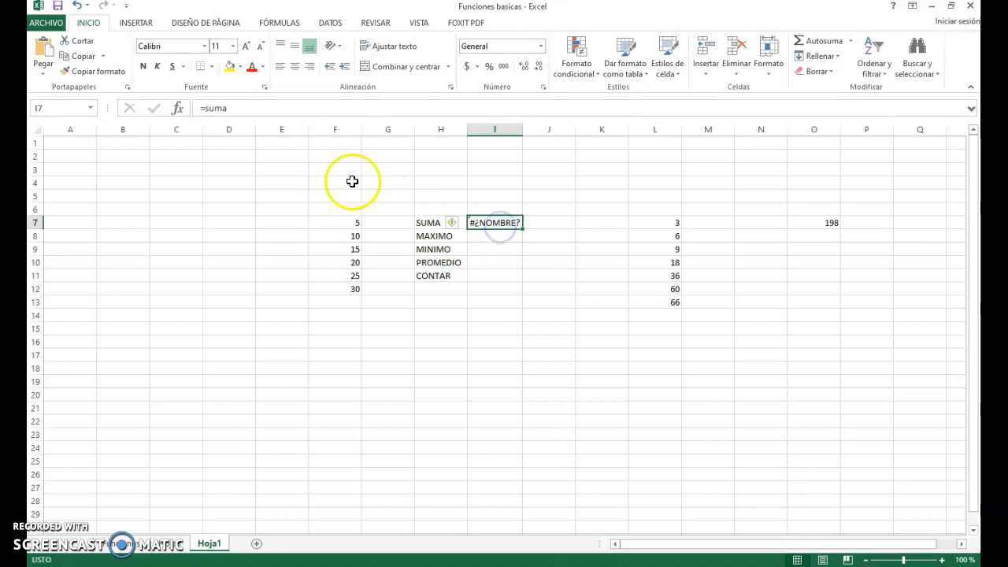
Complete the formula in I7 as =suma(F7:F12), including both parentheses.
click(263, 108)
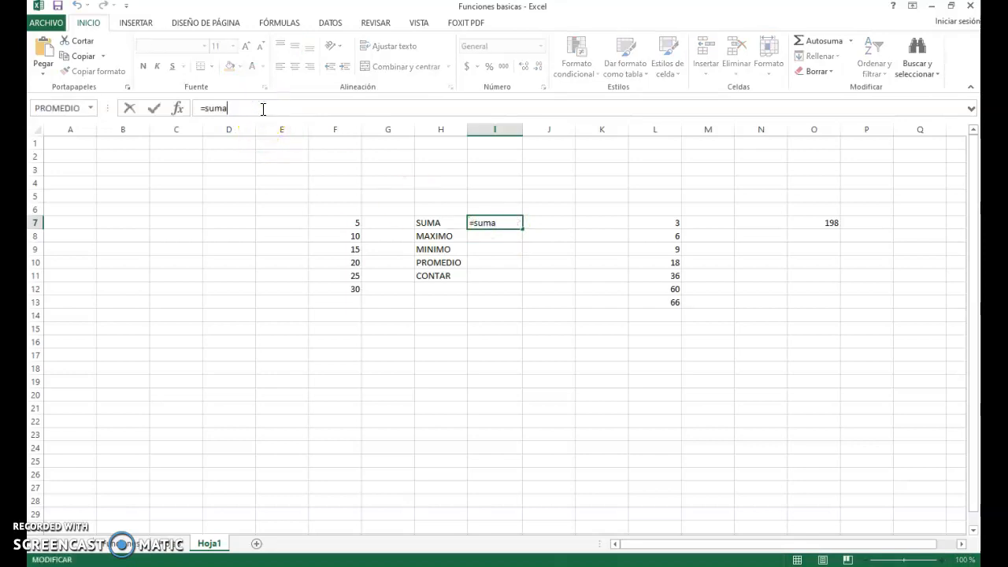
text(()
drag(332, 220, 337, 289)
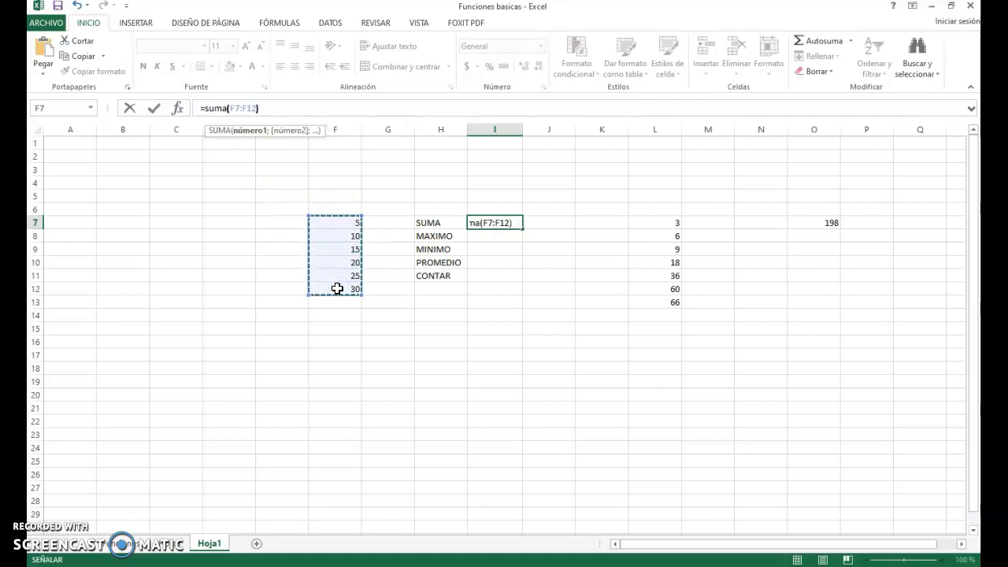
text())
click(210, 113)
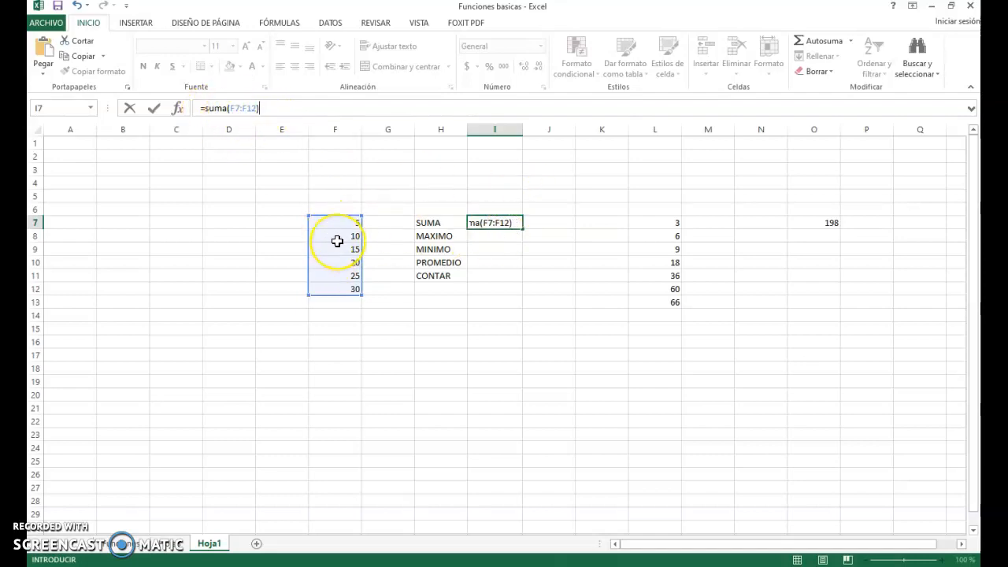
key(Return)
click(514, 223)
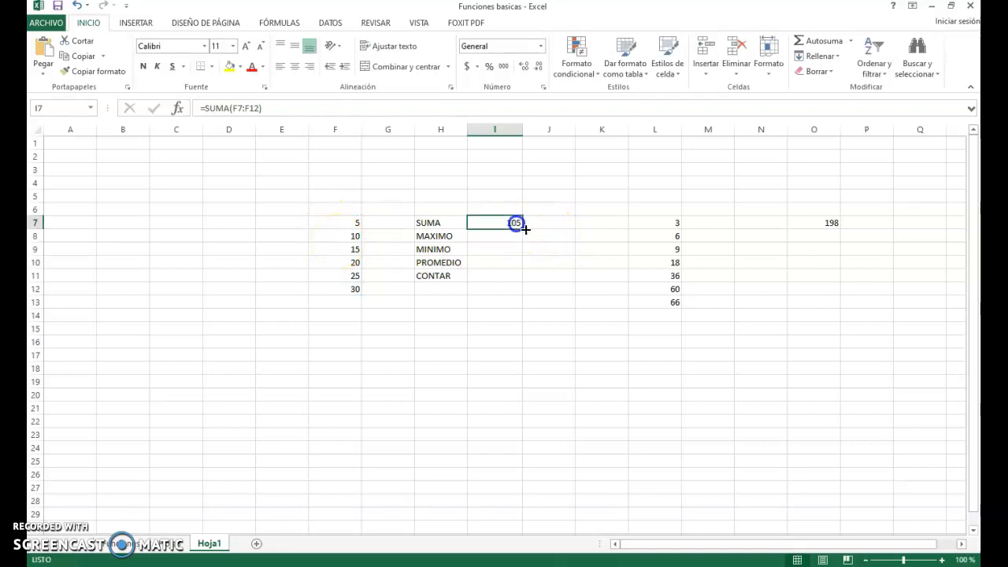
Test the SUMA formula by setting F8 to 80, and undo that change.
click(351, 262)
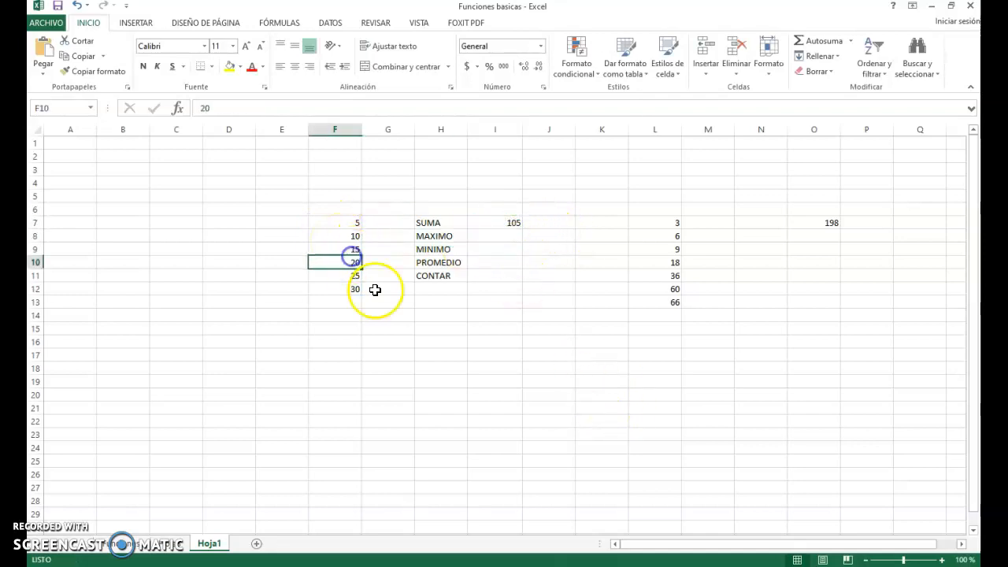
click(350, 235)
text(80)
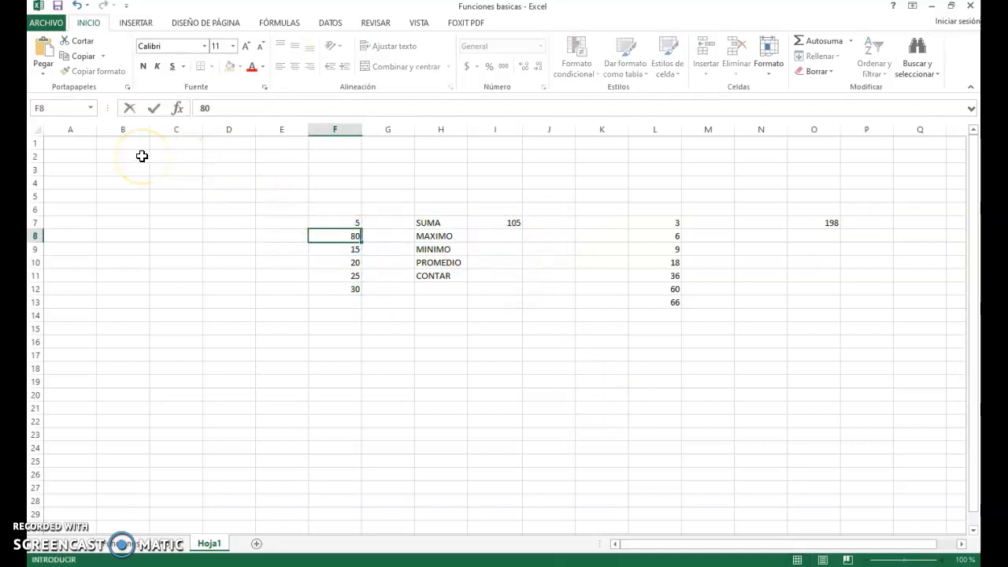
key(Return)
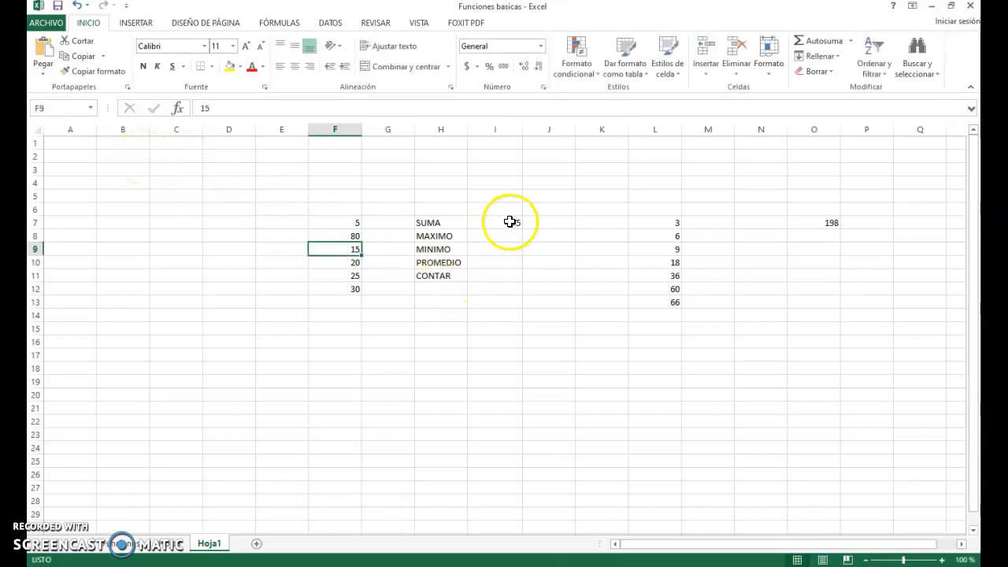
click(73, 5)
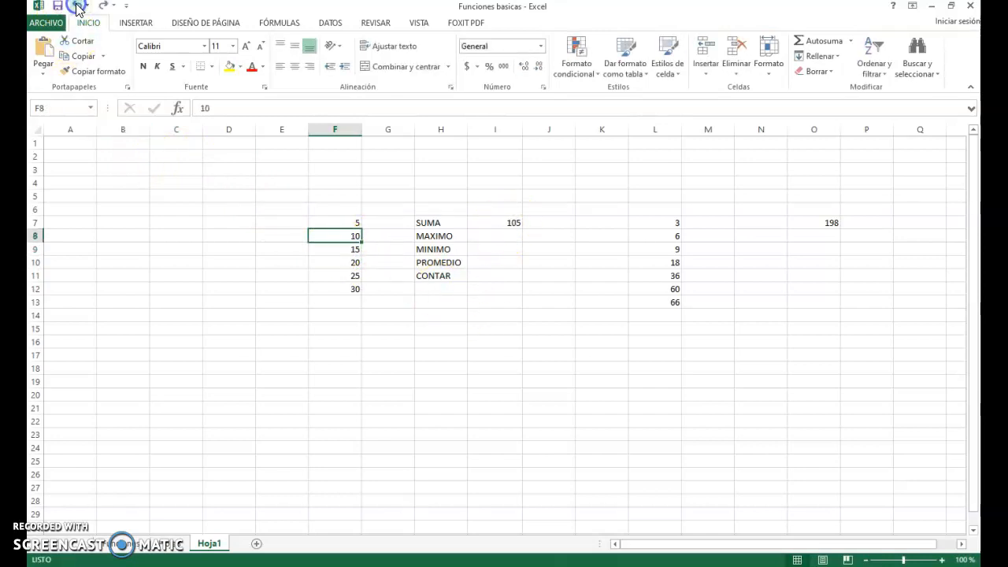
Insert the MAX function in I8, beside MAXIMO, for the range F7:F12.
click(490, 222)
click(493, 240)
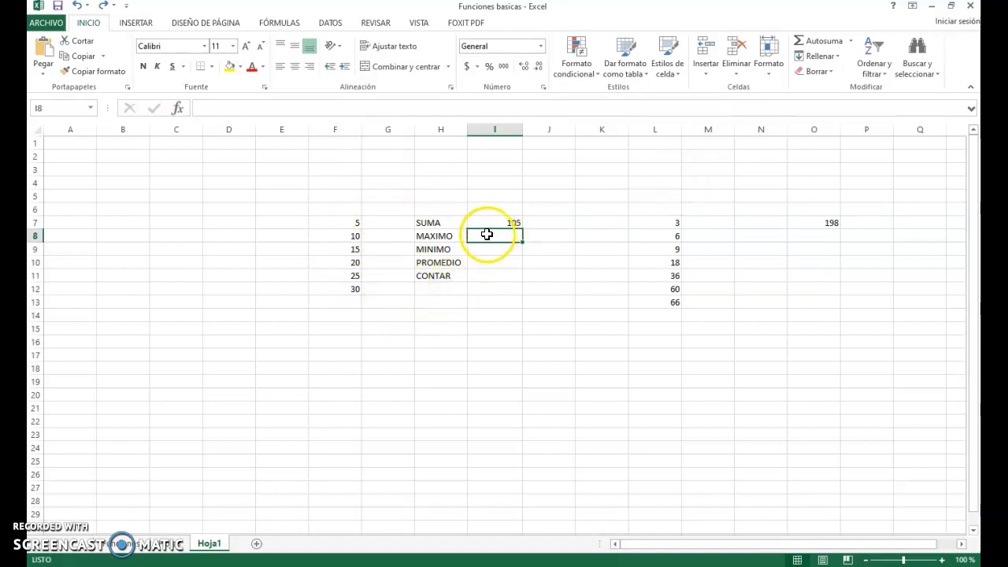
click(851, 40)
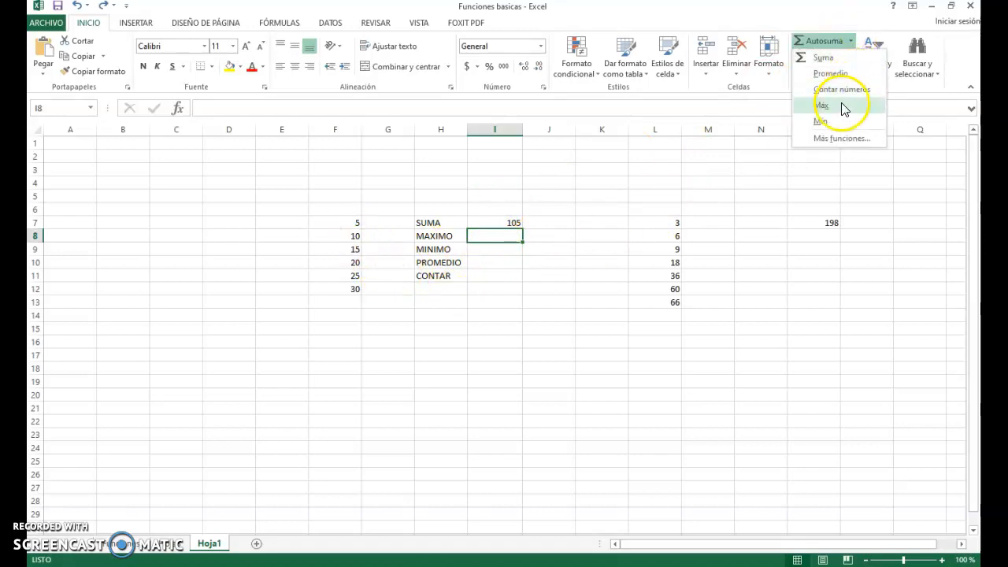
click(823, 109)
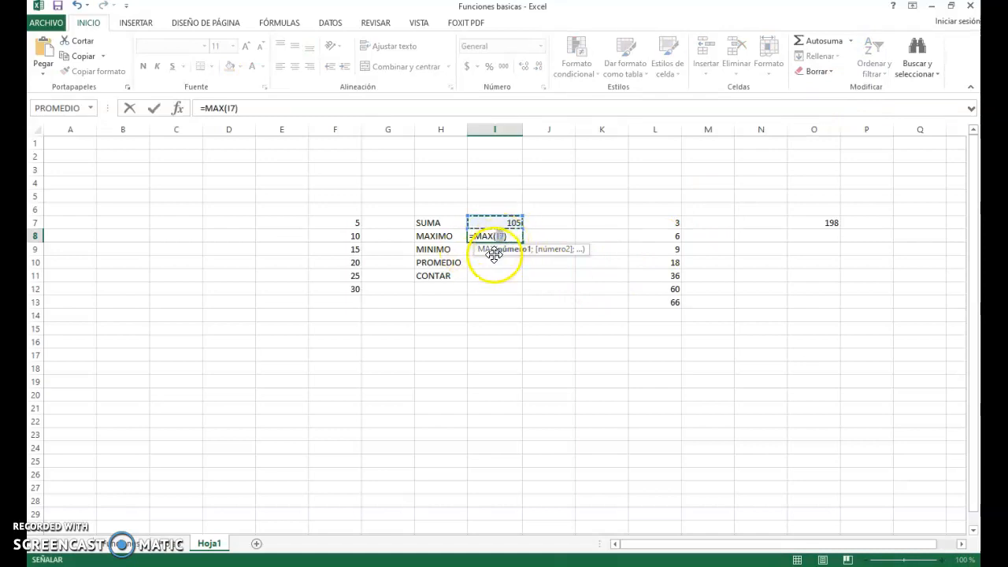
drag(348, 224, 348, 286)
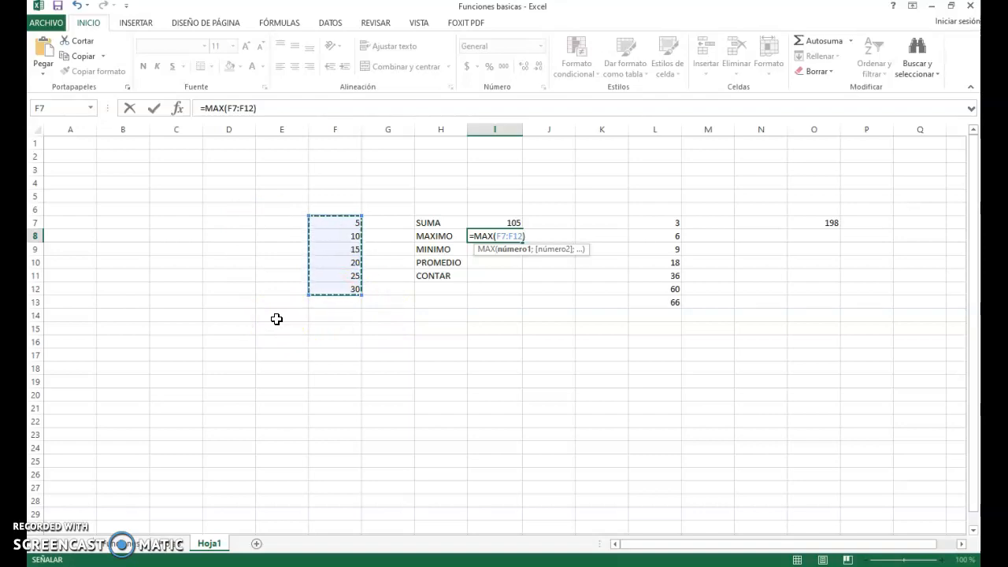
key(Return)
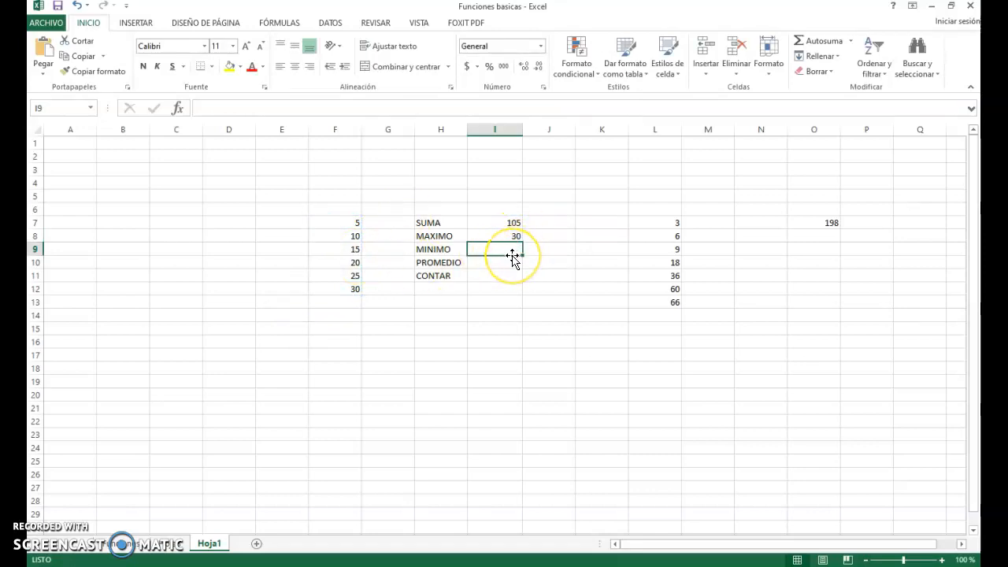
Test the SUMA and MAXIMO formulas by setting F8 to 80, and undo that change.
click(344, 245)
click(347, 240)
key(Return)
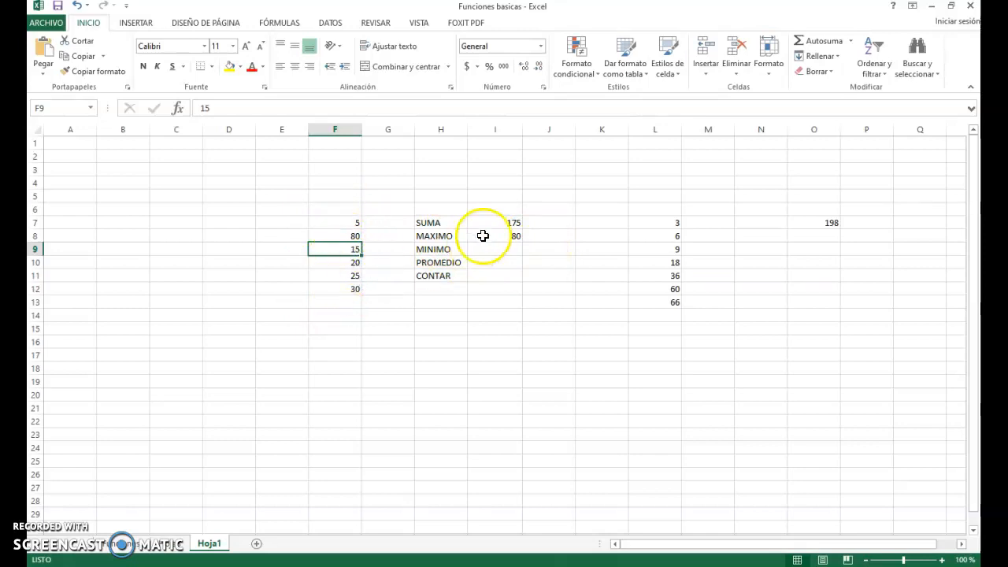
click(78, 8)
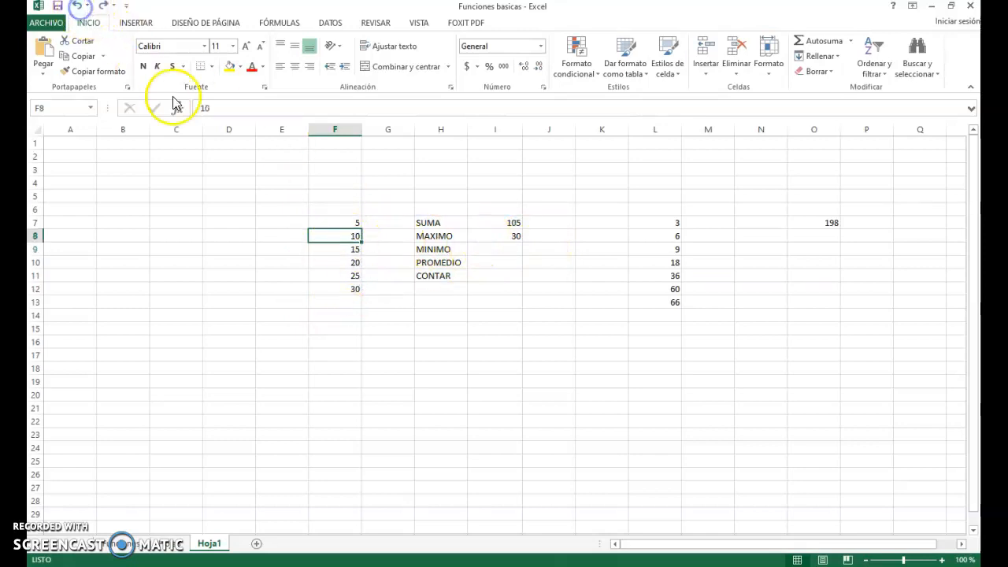
Insert the MIN function in I9, beside MINIMO, for the range F7:F12.
click(516, 249)
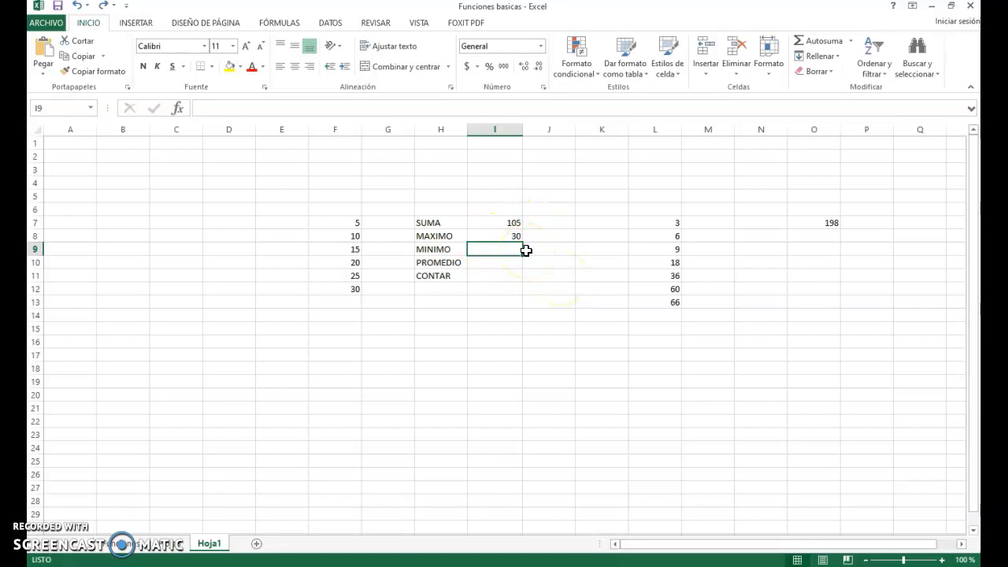
click(851, 40)
click(822, 119)
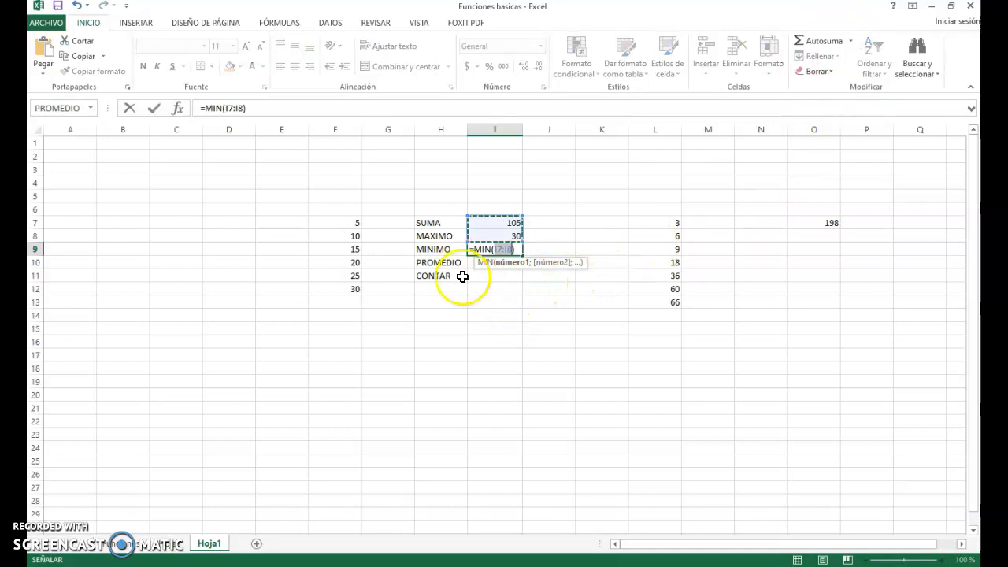
drag(338, 225, 336, 288)
key(Return)
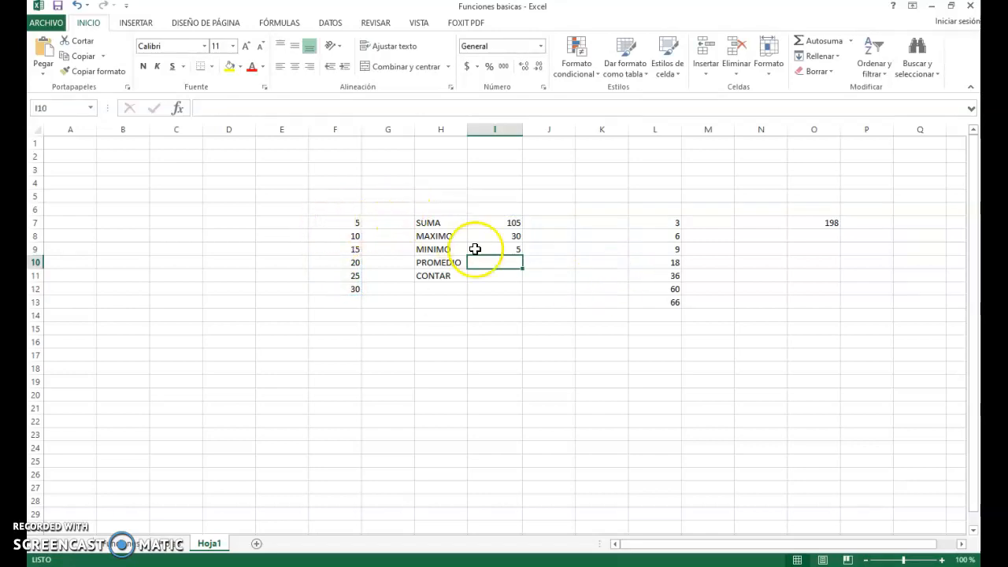
Test the MINIMO formula by setting F10 to 3, and undo that change.
click(334, 264)
text(3)
key(Return)
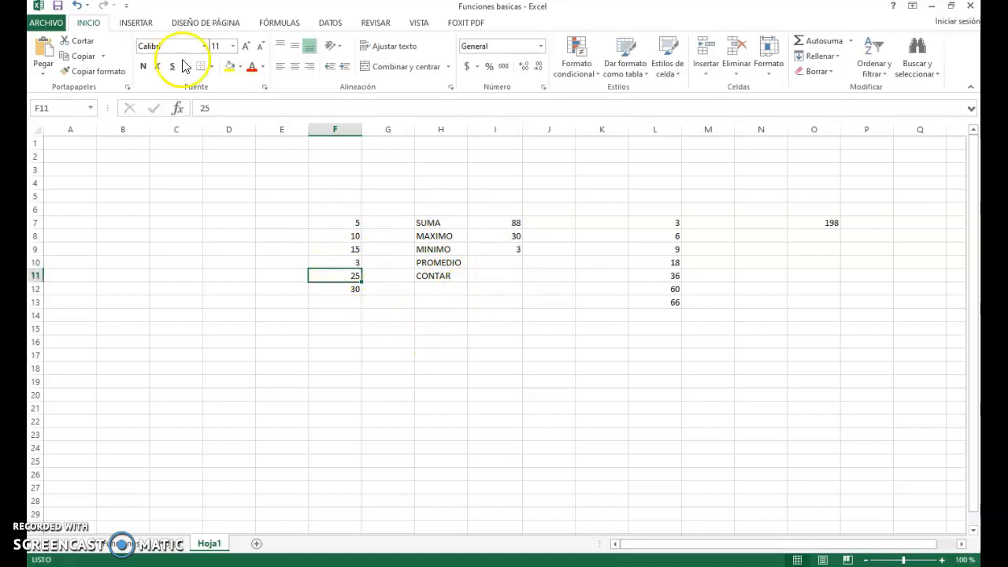
click(76, 6)
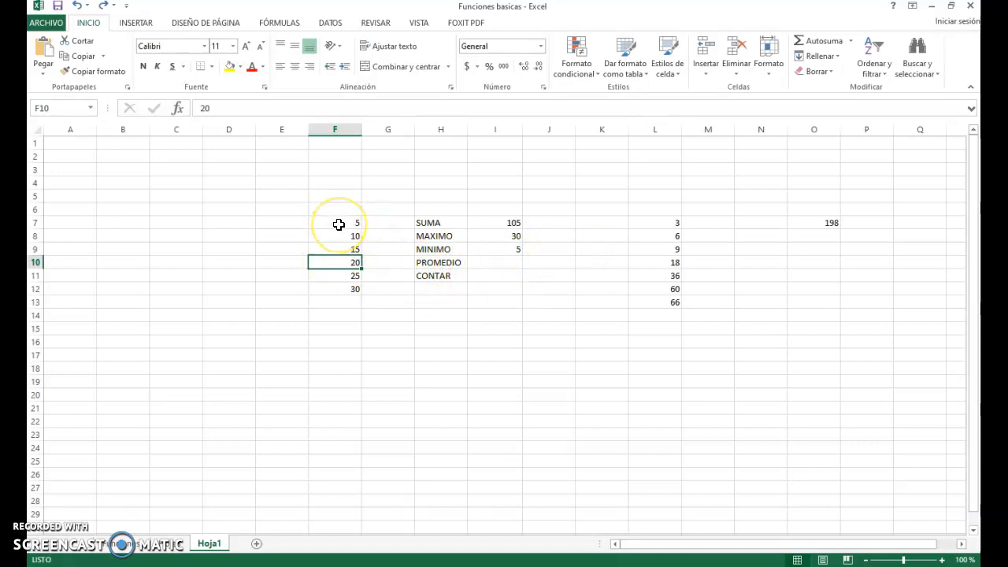
Enter the formula =PROMEDIO(F7:F12) in I10, beside PROMEDIO, to average the list in column F.
drag(333, 229, 333, 290)
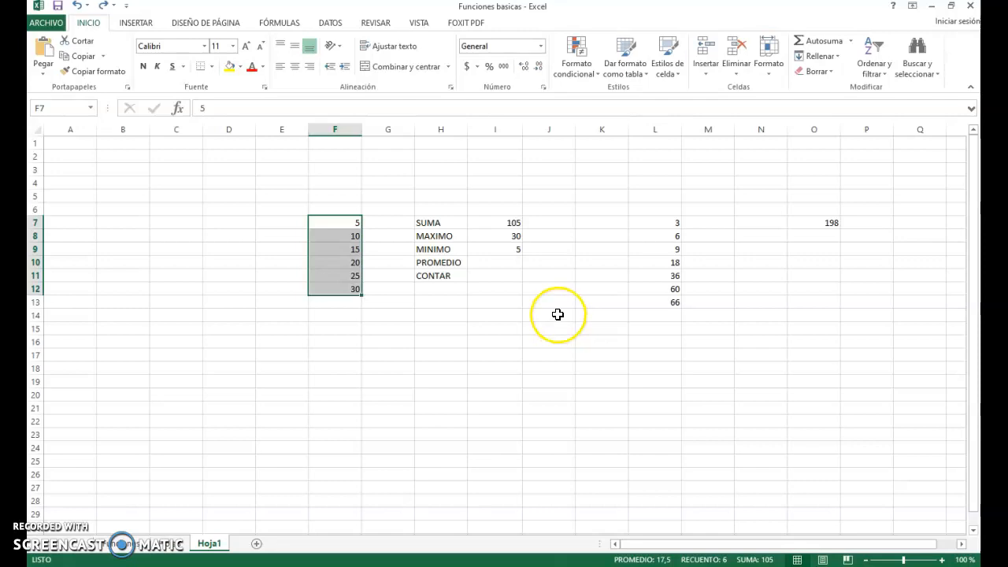
click(501, 269)
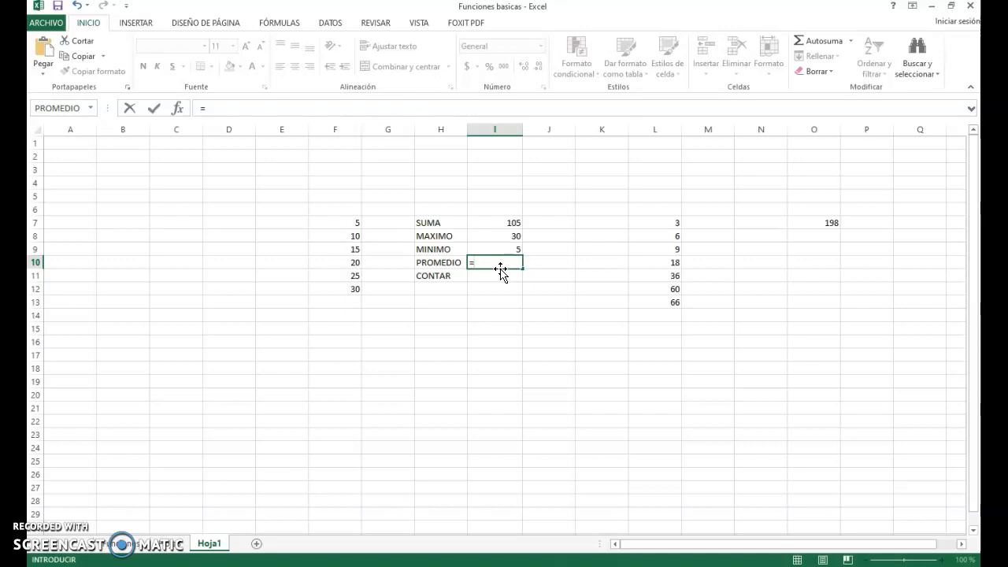
text(=pro)
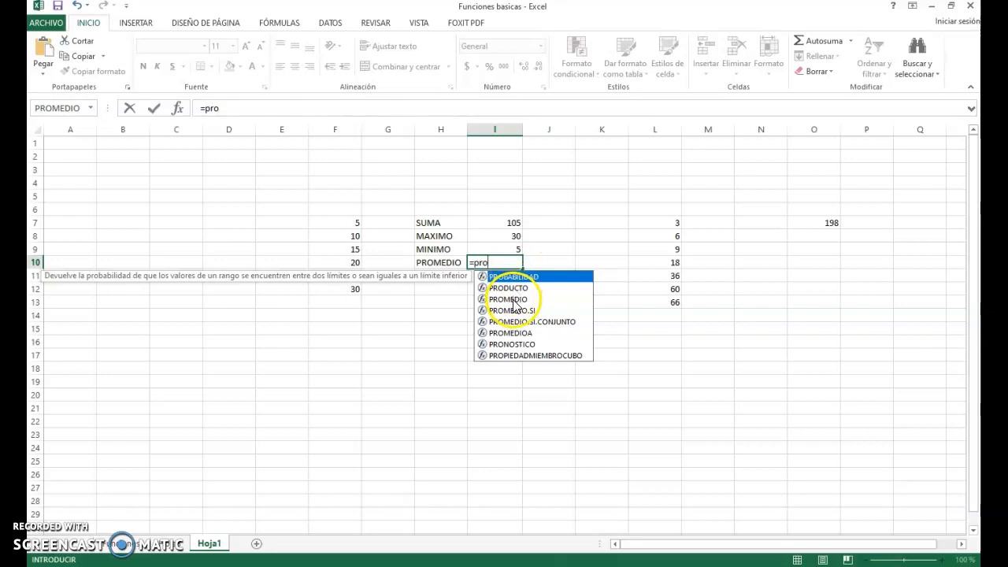
click(513, 299)
double_click(513, 299)
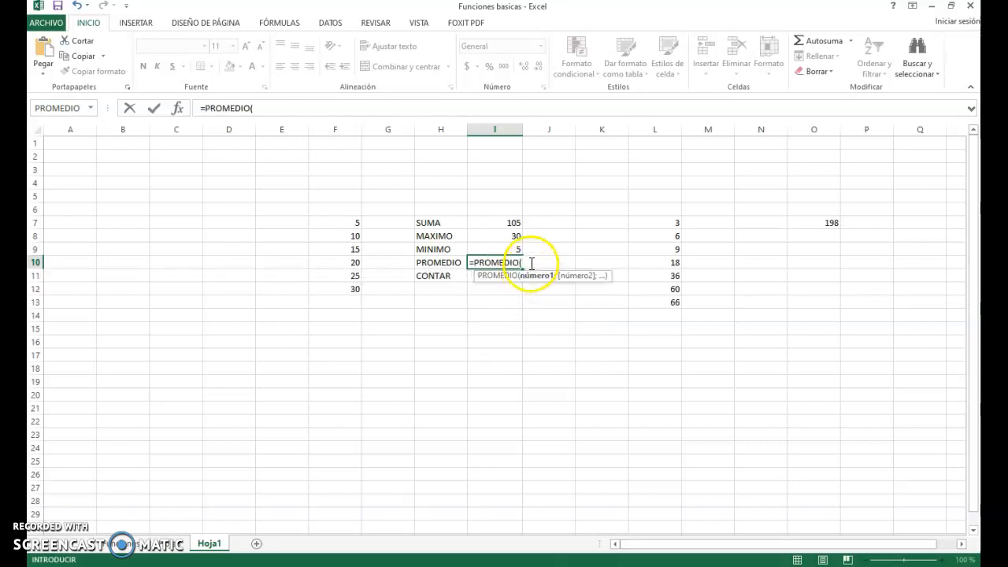
drag(339, 223, 346, 290)
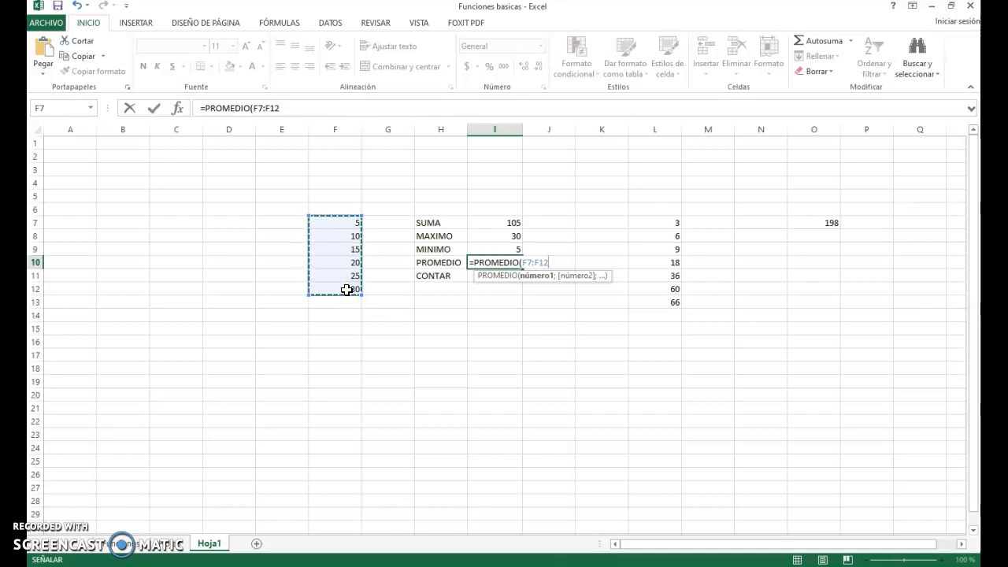
text())
key(Return)
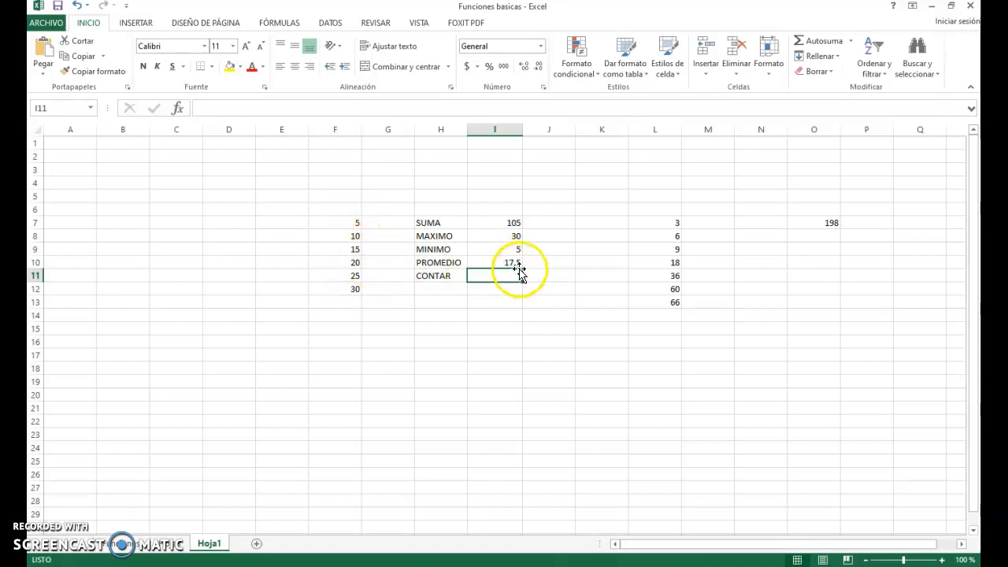
Switch to the Calculator and add up the six numbers of the column F list: 5, 15, 10, 20, 25 and 30.
click(332, 223)
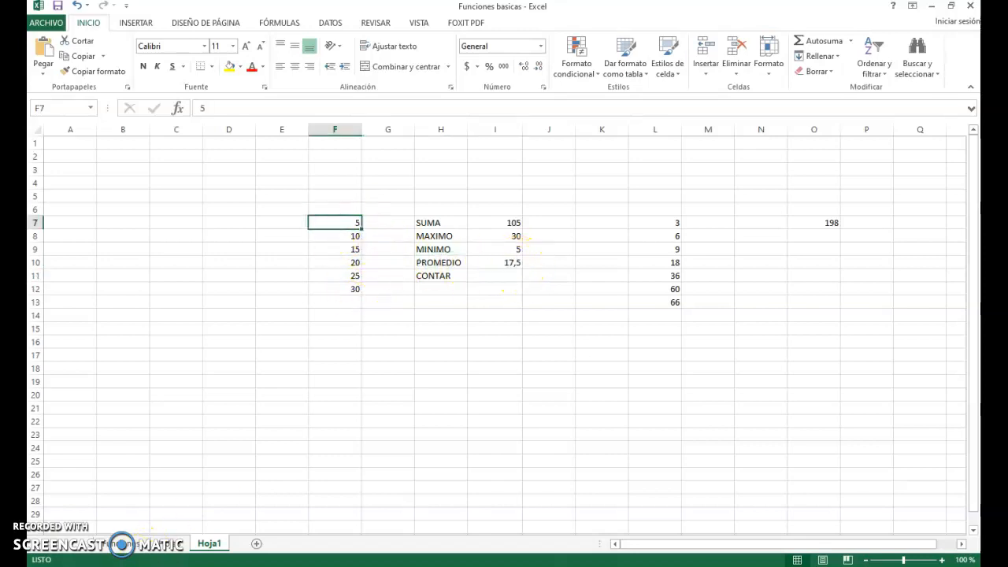
click(227, 565)
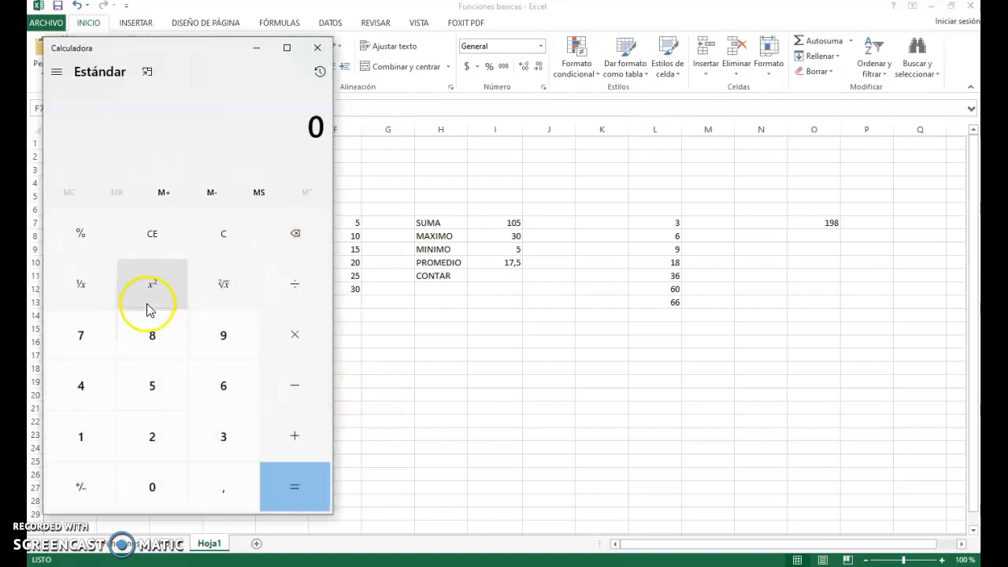
click(146, 378)
click(293, 436)
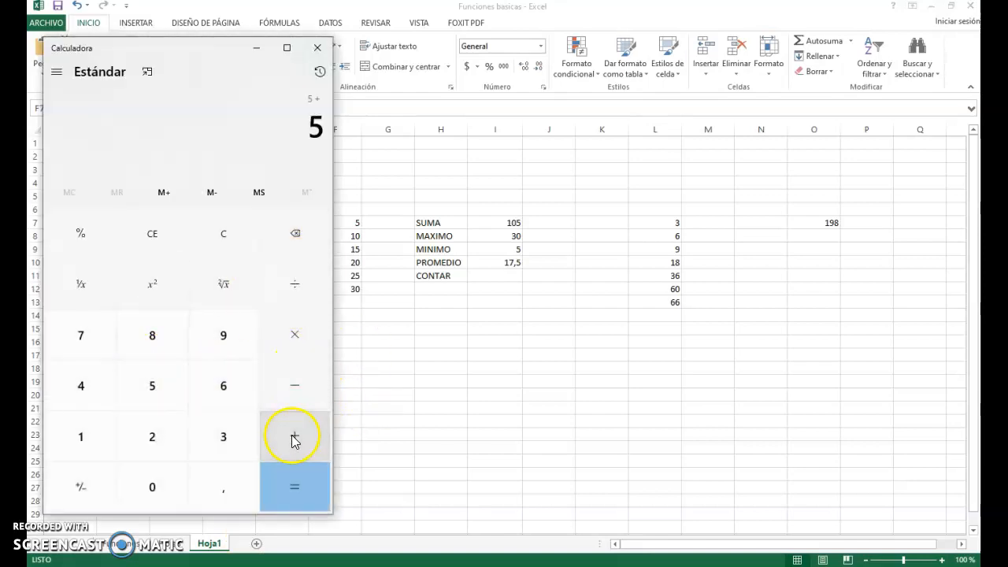
click(81, 436)
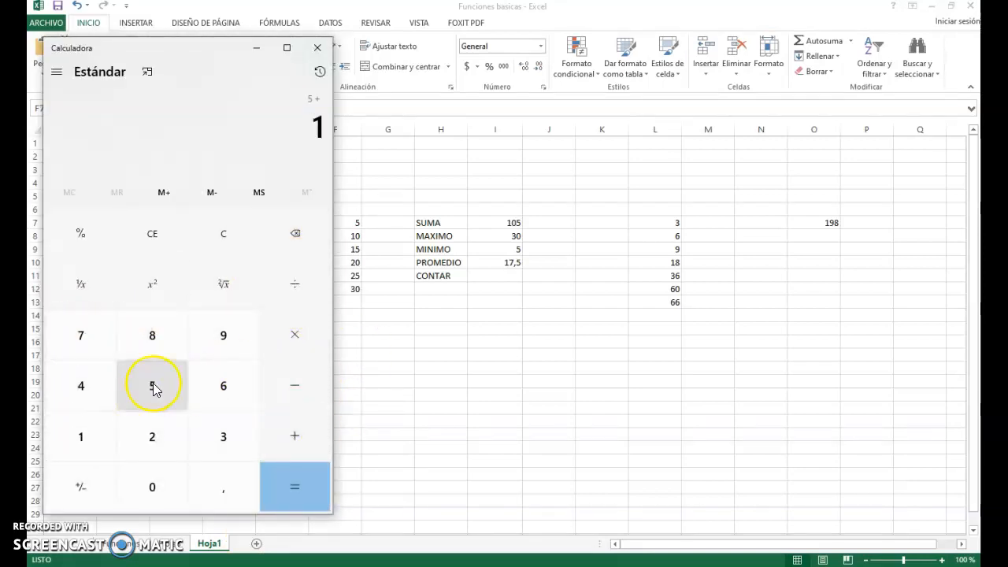
click(154, 386)
click(295, 436)
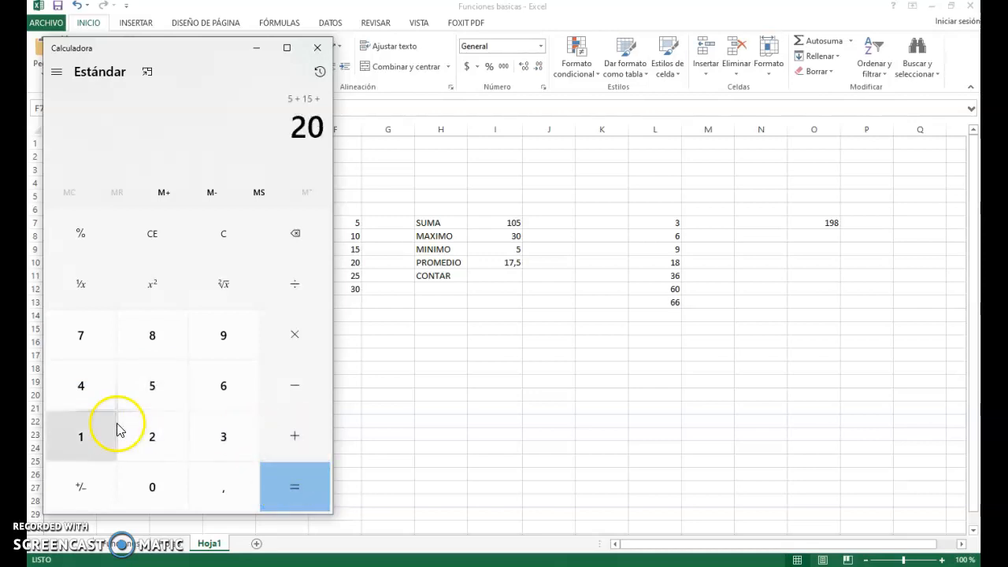
click(114, 434)
click(158, 480)
click(292, 439)
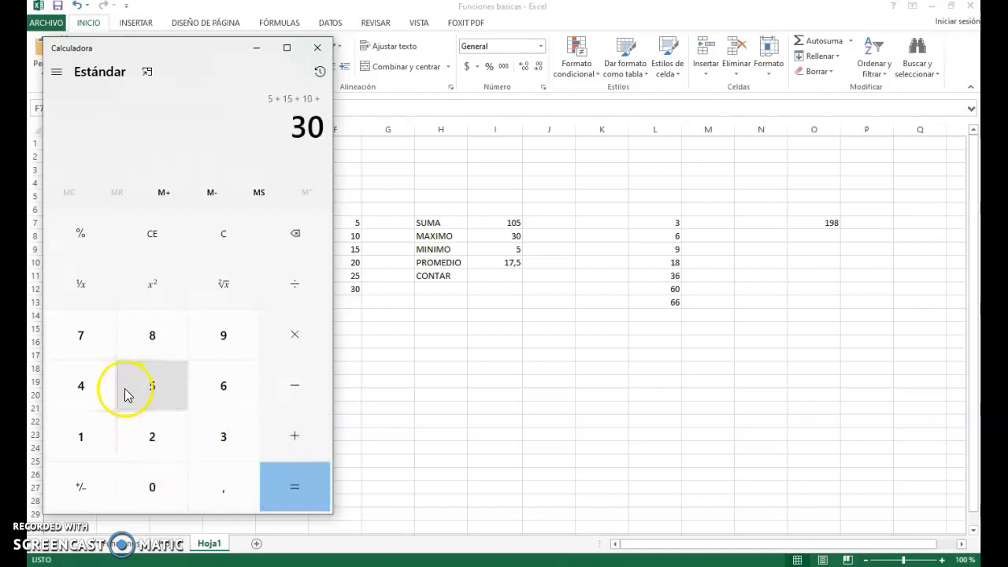
click(150, 439)
click(152, 484)
click(295, 438)
click(150, 438)
click(152, 386)
click(304, 441)
click(219, 442)
click(150, 481)
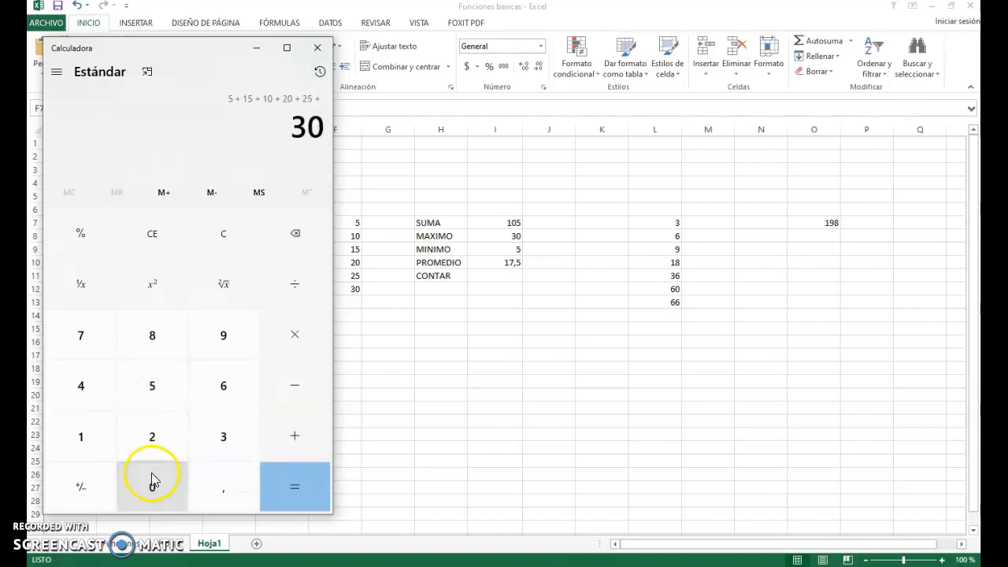
click(288, 479)
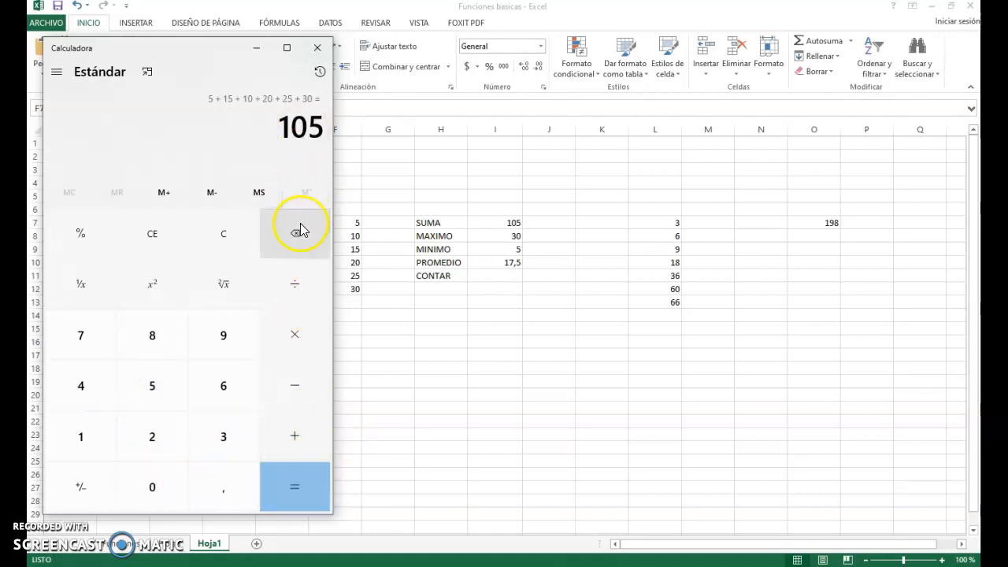
Divide the calculated total by 6 to check the PROMEDIO result, and minimize the Calculator to return to Excel.
click(292, 288)
click(236, 394)
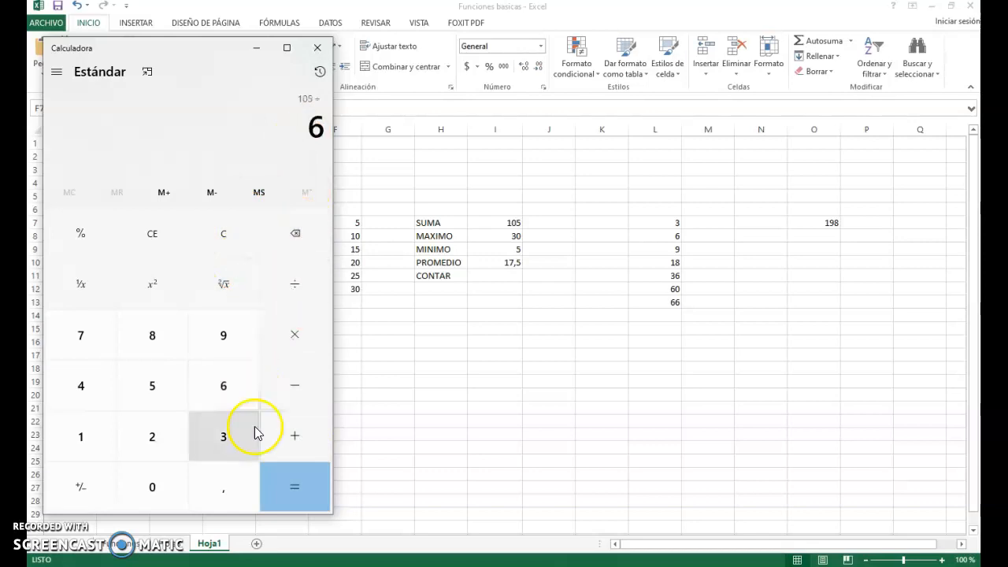
click(291, 492)
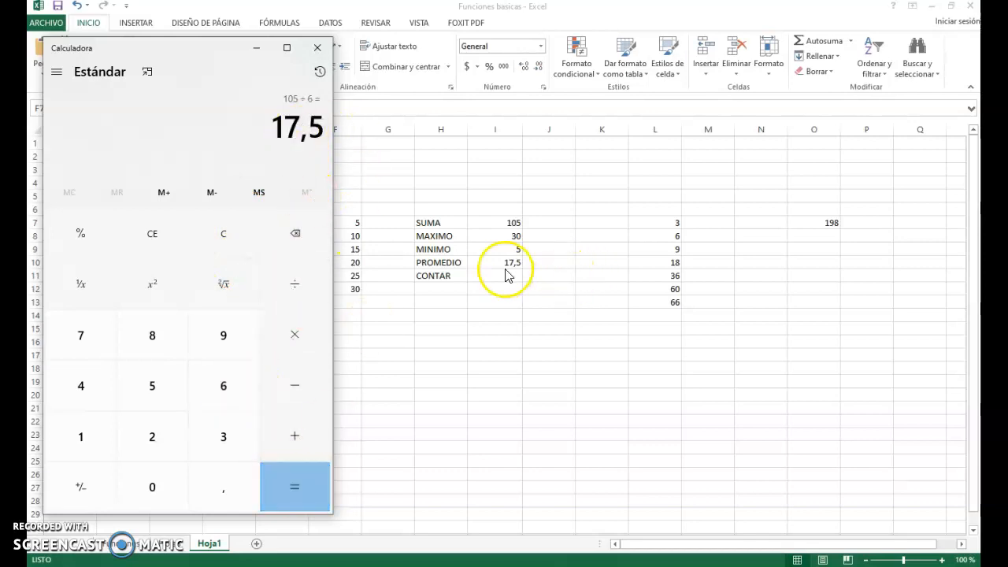
click(257, 47)
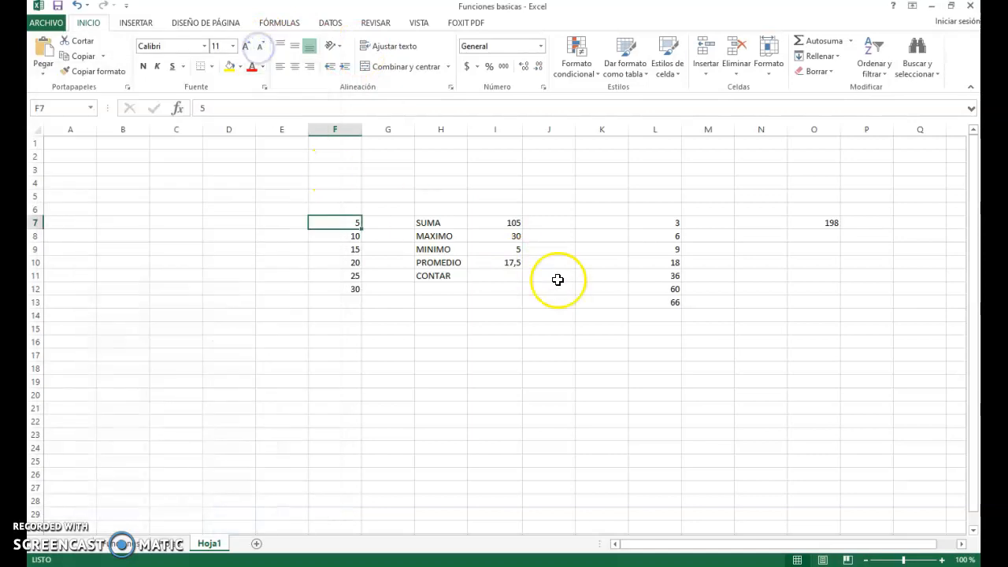
click(491, 265)
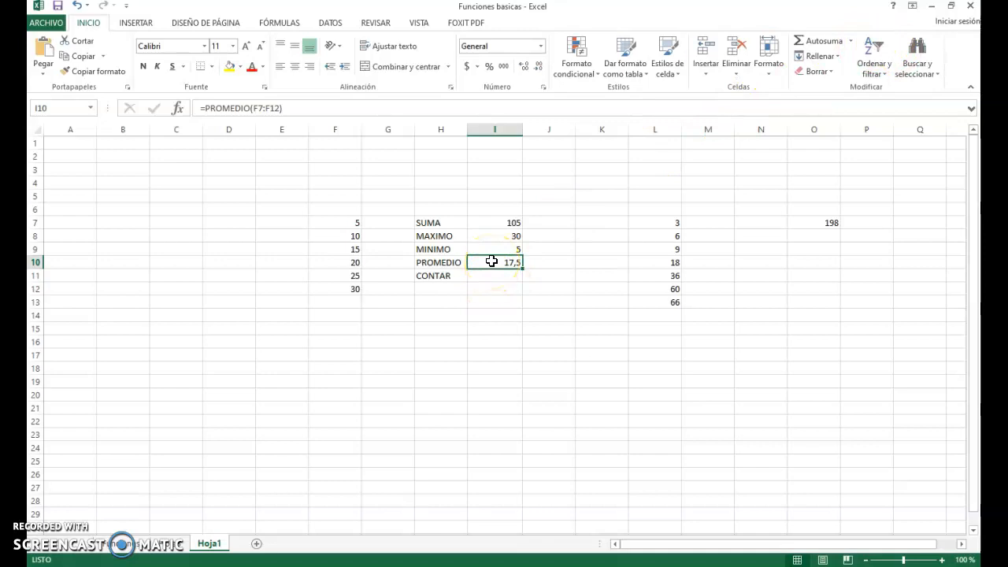
text(=pro)
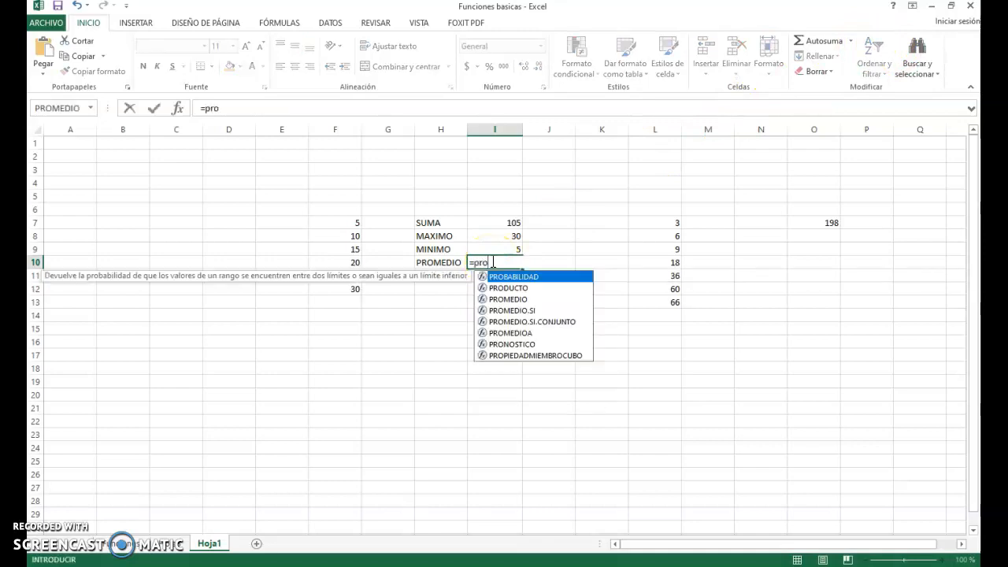
text(m)
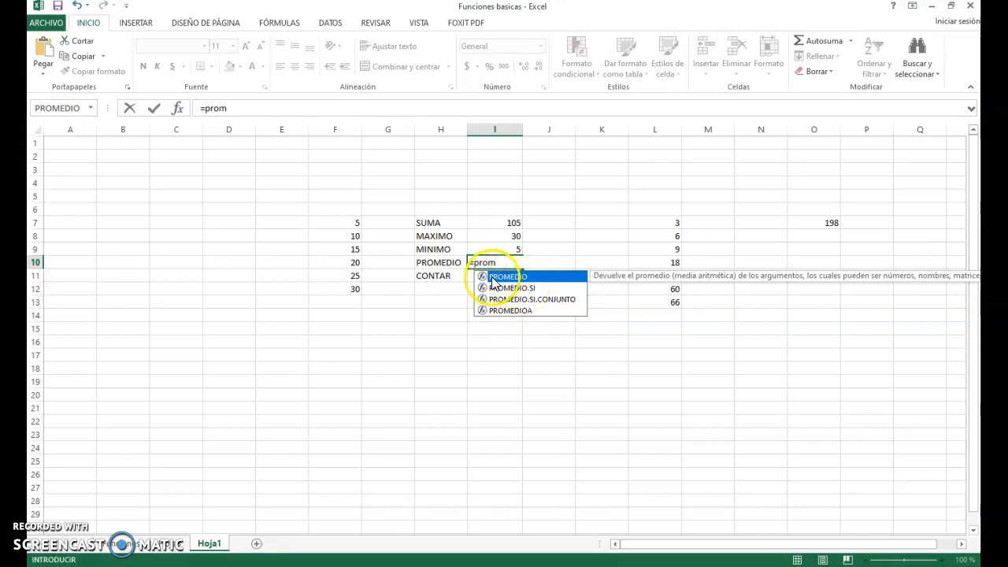
key(BackSpace)
key(BackSpace)
key(BackSpace)
key(BackSpace)
key(BackSpace)
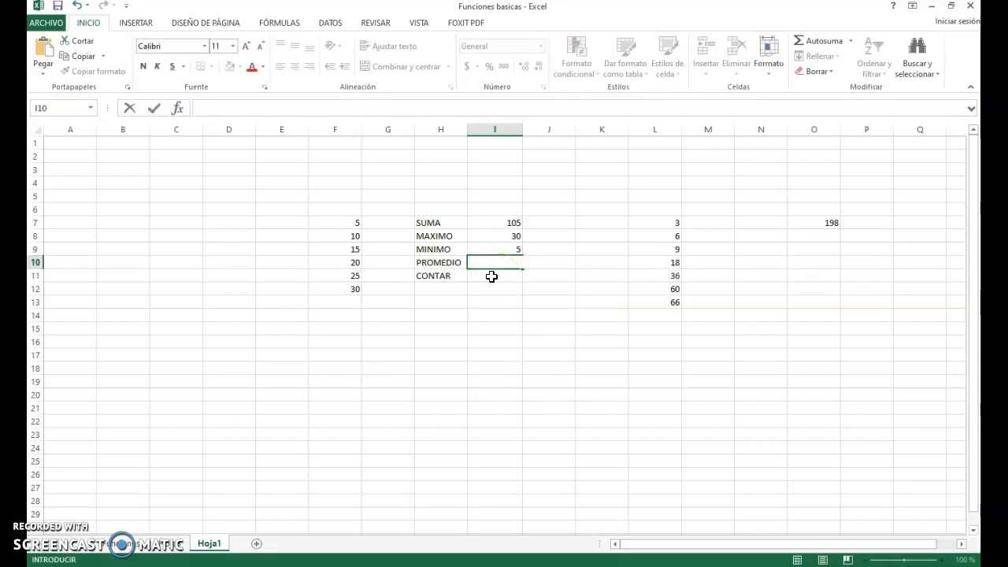
Insert the AutoSum average function in I10, beside PROMEDIO, for the range F7:F12.
click(850, 41)
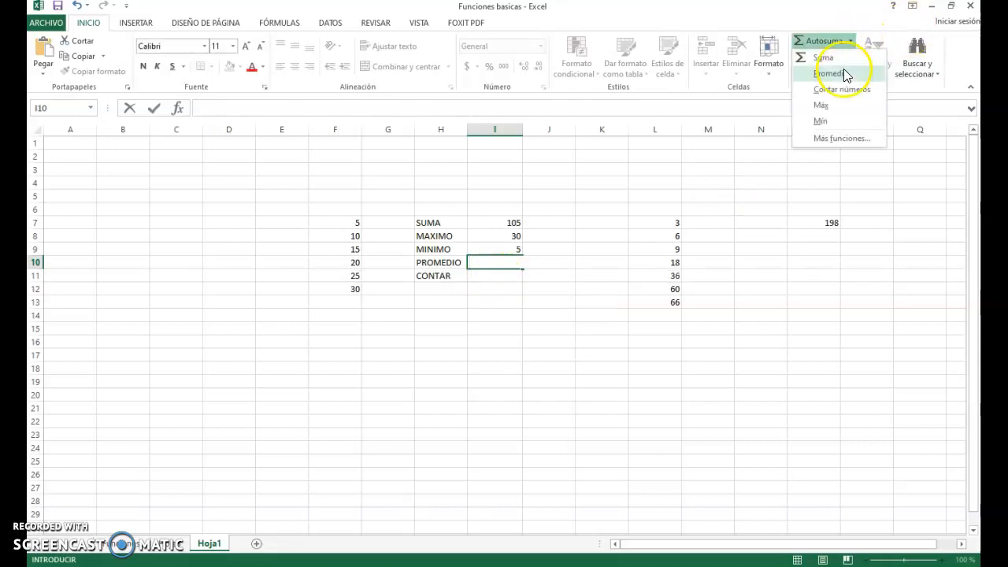
click(835, 73)
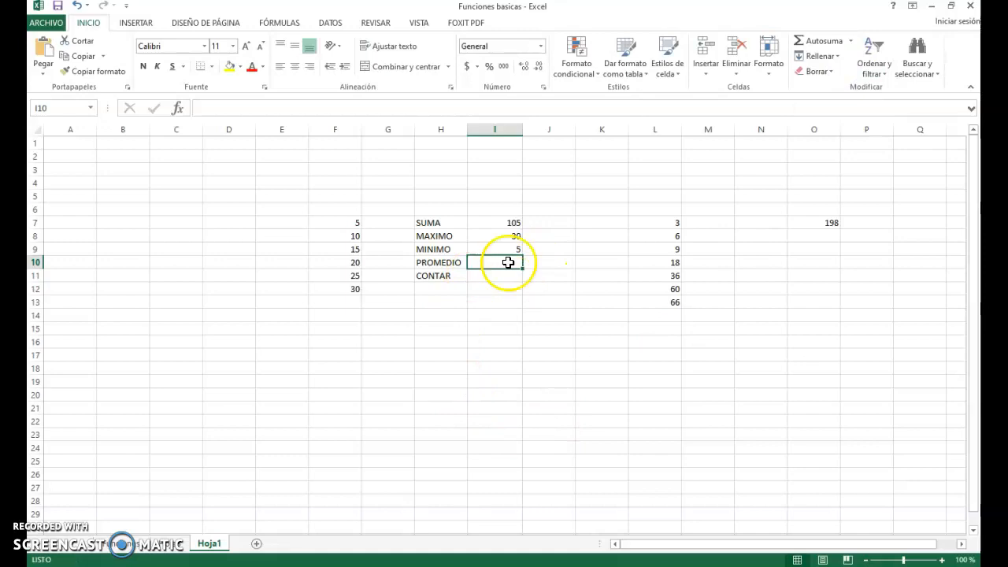
click(516, 304)
click(505, 260)
click(851, 40)
click(832, 75)
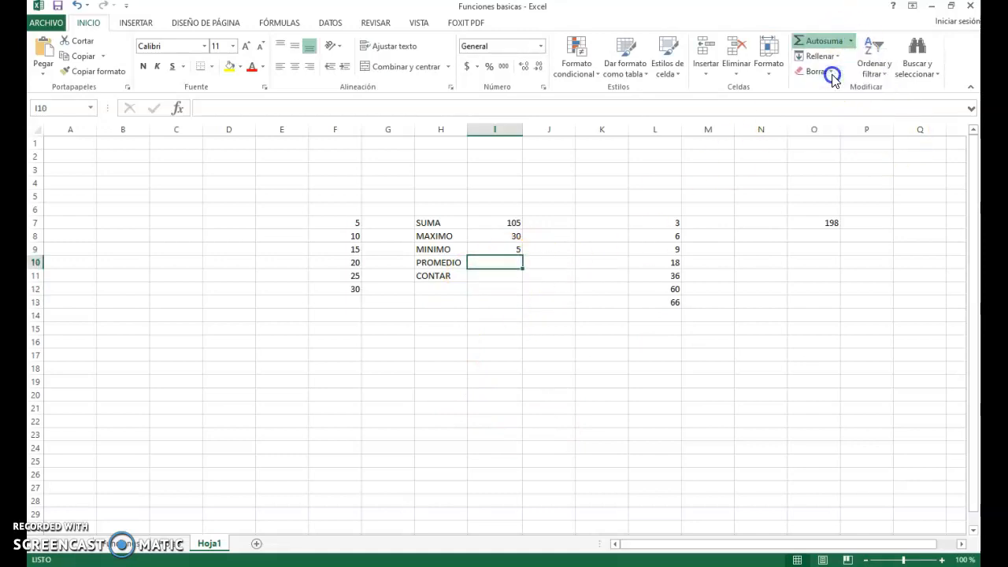
drag(345, 223, 341, 283)
key(Return)
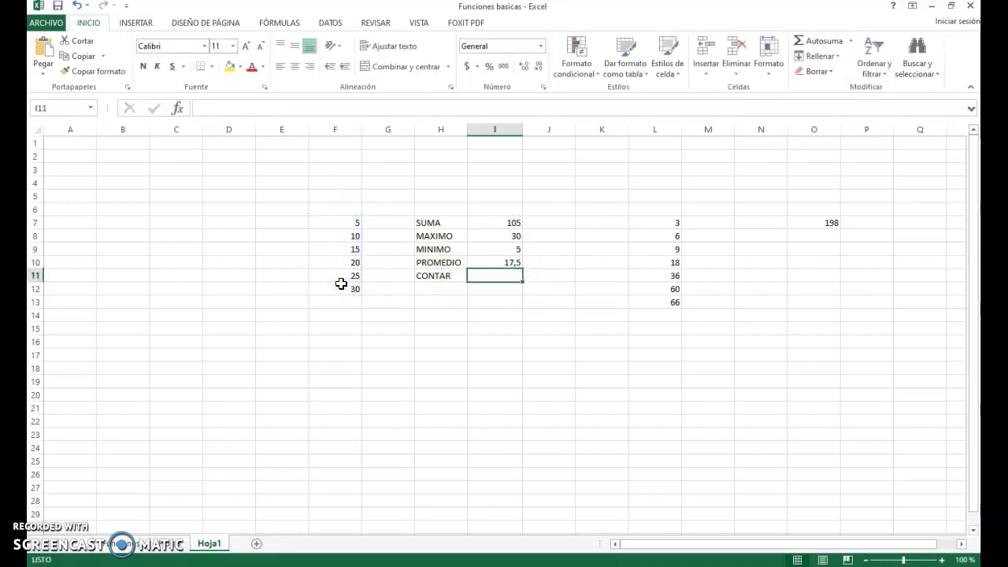
Enter the formula =CONTAR(F7:F12) in I11, beside CONTAR, to count the numbers in the column F list.
click(443, 278)
click(491, 279)
text(=con)
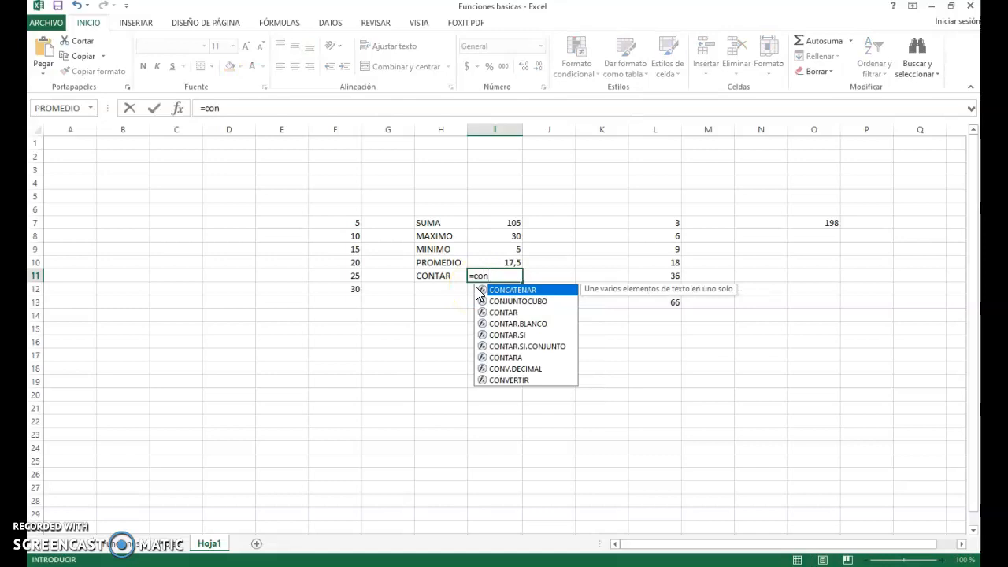
text(t)
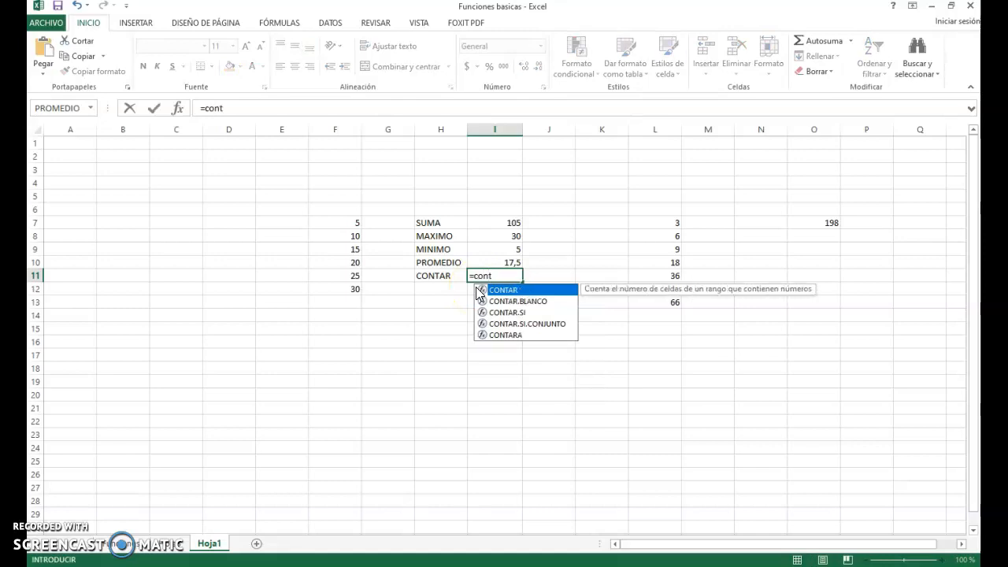
key(Return)
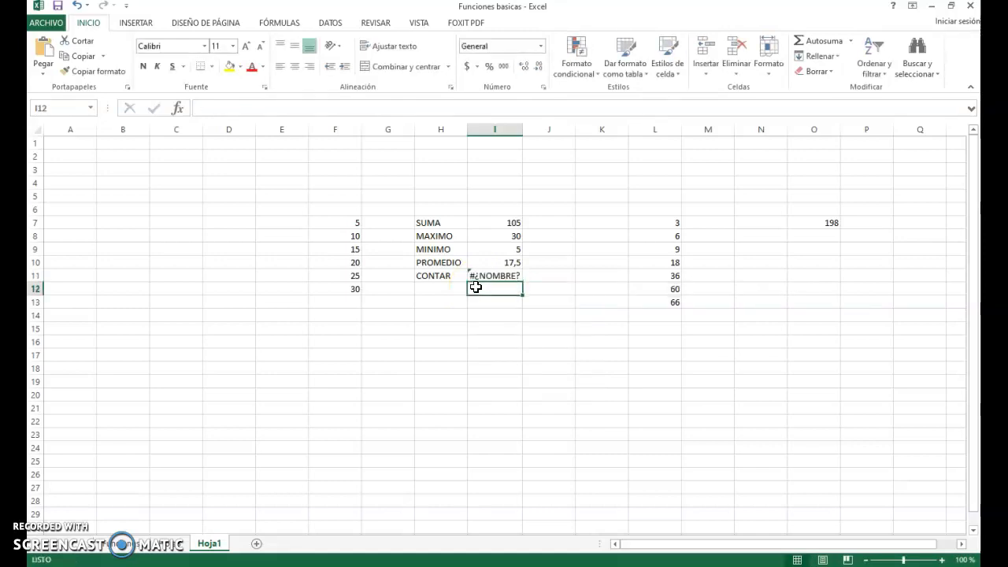
click(484, 275)
click(229, 108)
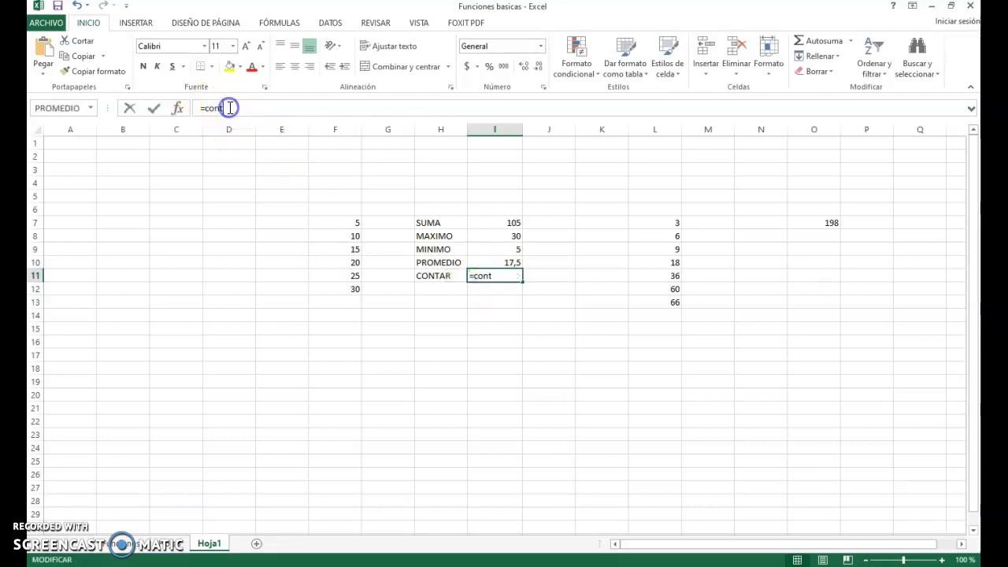
text(a)
double_click(241, 132)
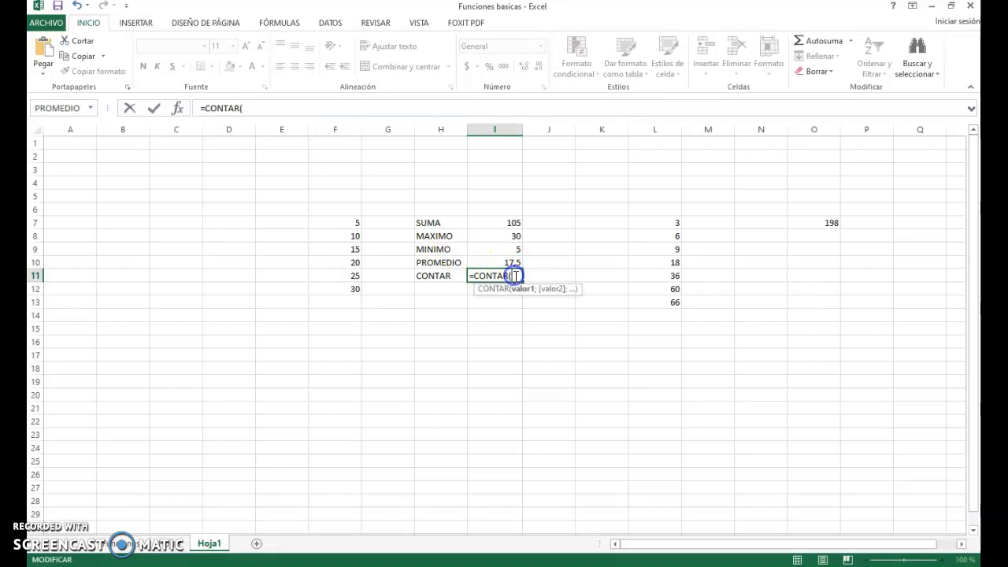
drag(354, 223, 344, 291)
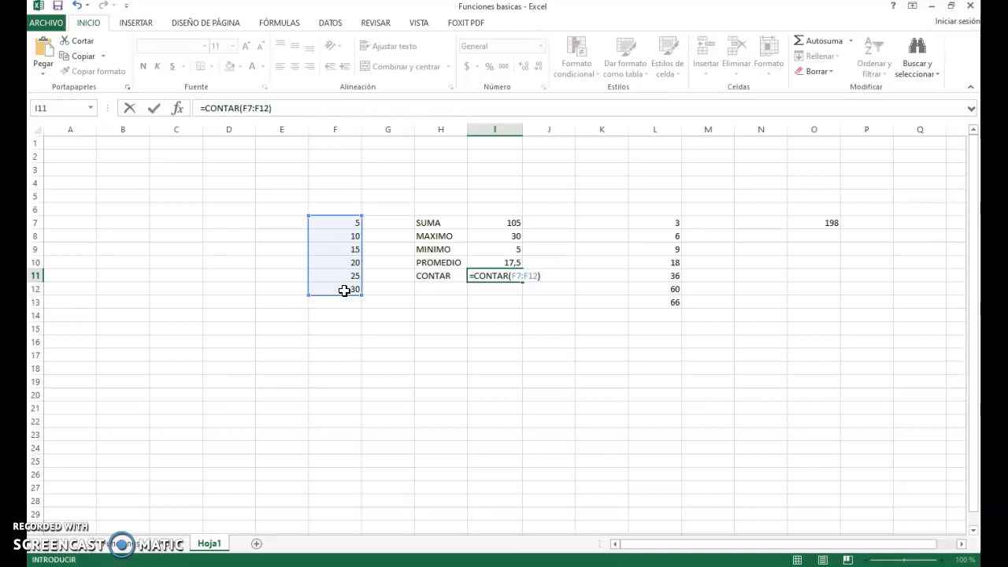
key(Return)
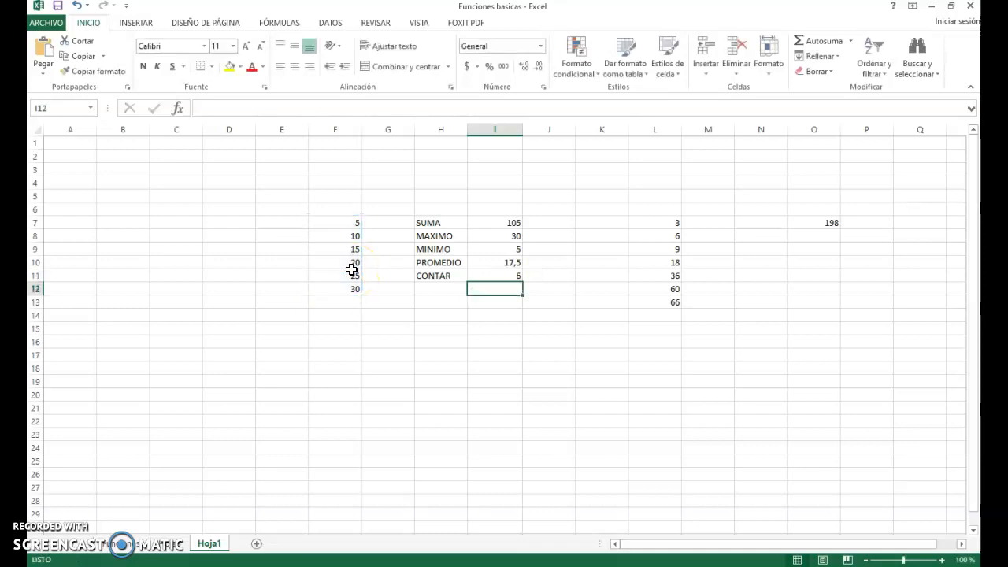
click(520, 276)
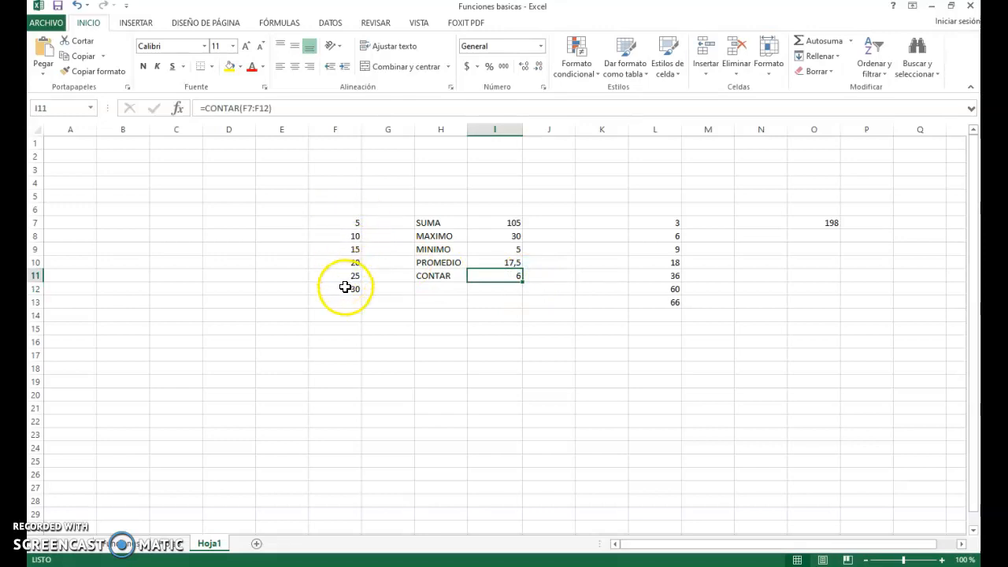
Enter the formula =CONTAR(L7:L13) in O12 to count the numbers in the column L list.
click(661, 220)
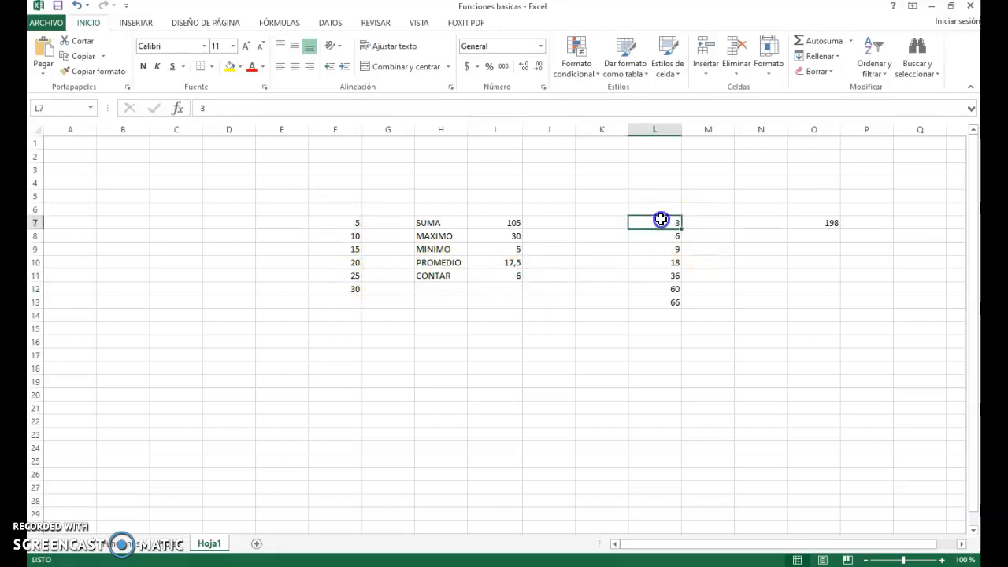
click(769, 302)
click(826, 291)
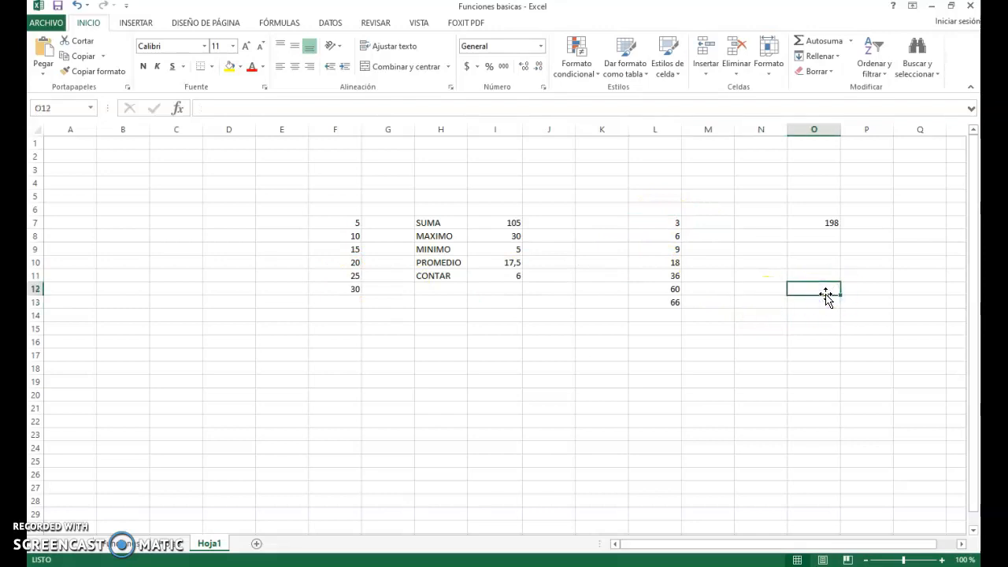
text(=conta)
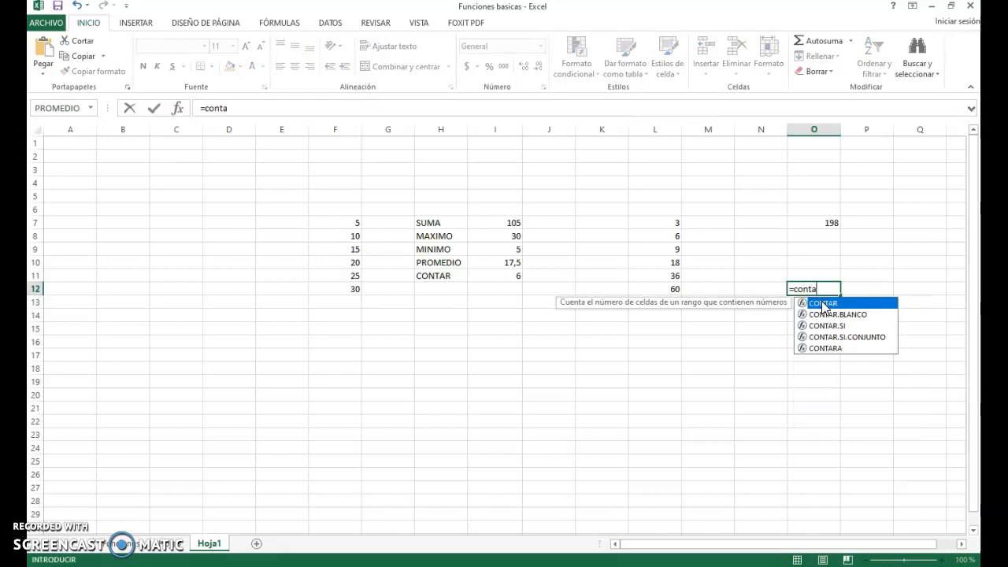
double_click(823, 304)
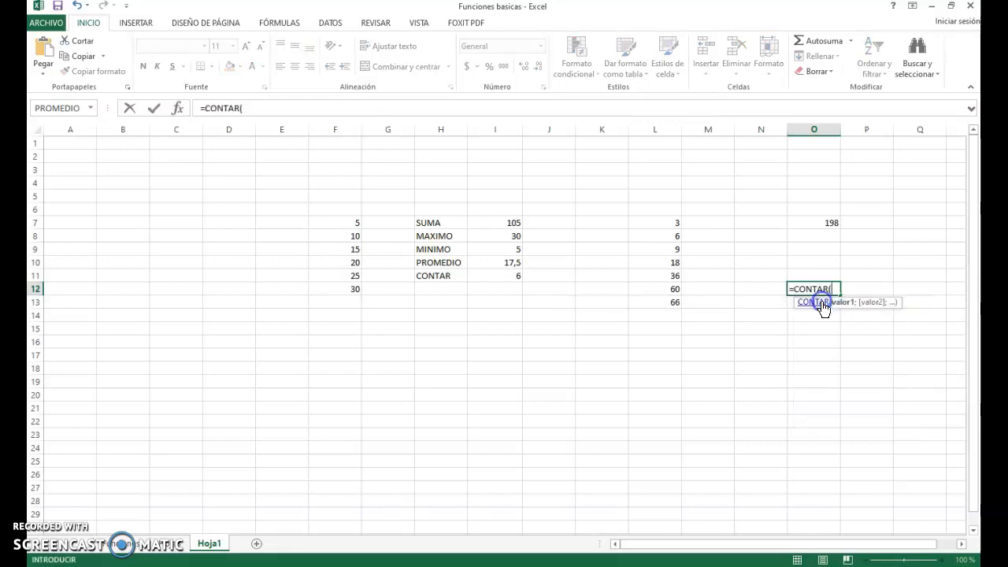
drag(657, 219, 668, 291)
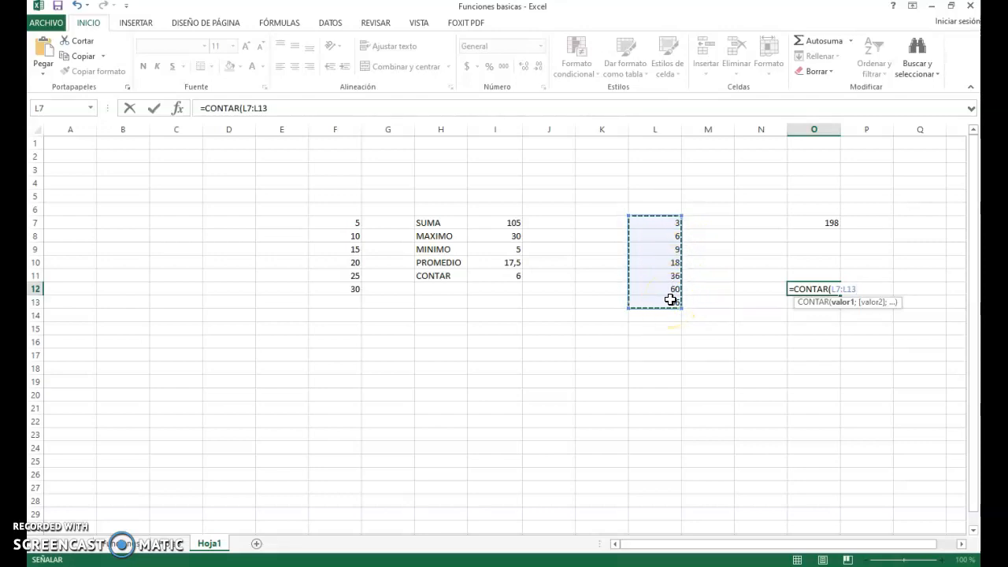
text())
key(Return)
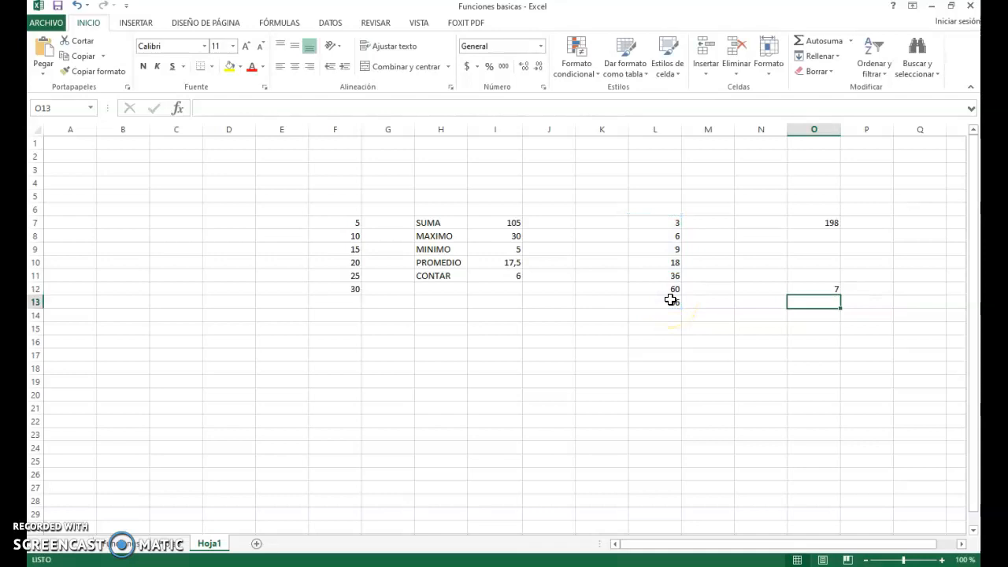
click(835, 290)
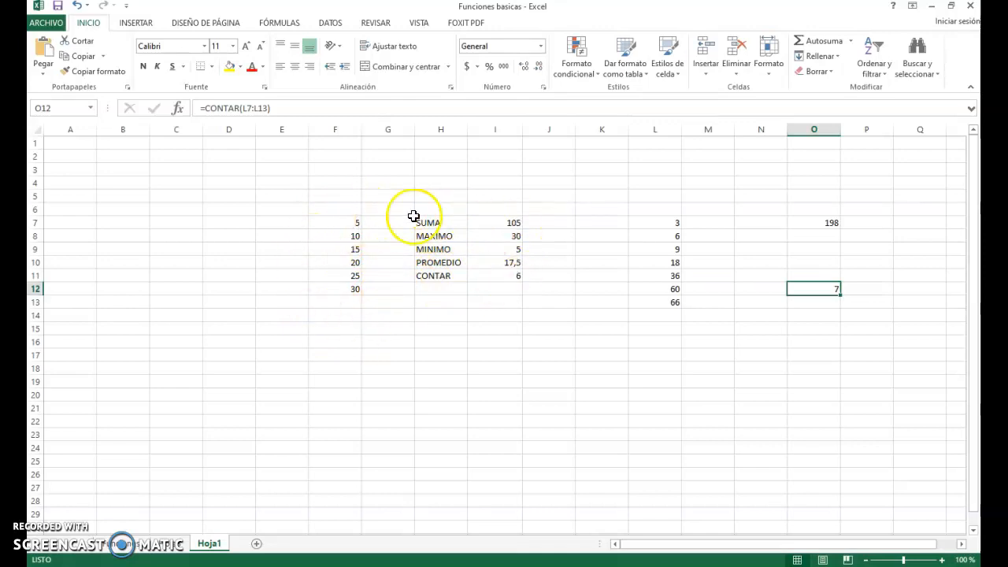
Open the worksheet that holds the sellers' quarterly figures.
click(181, 545)
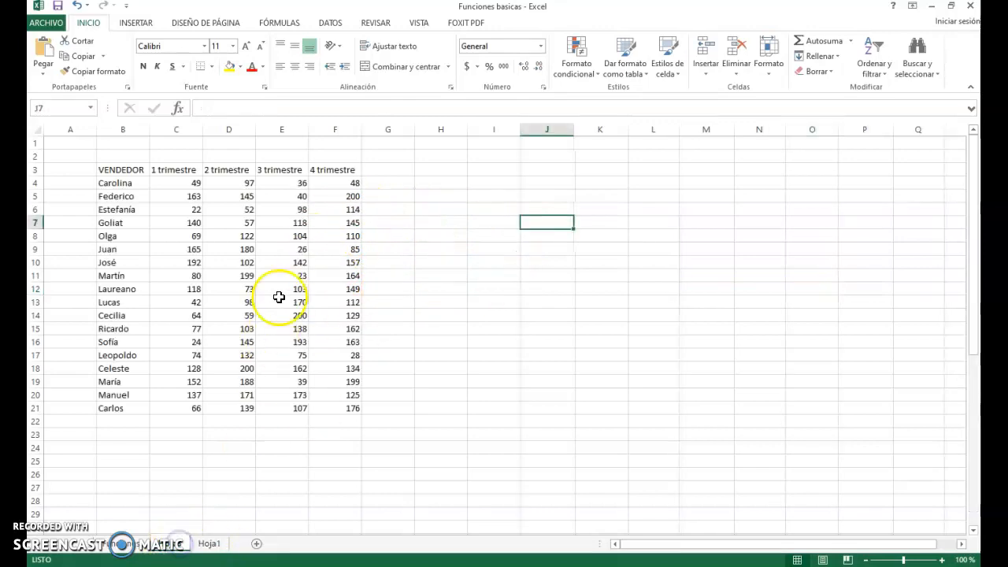
Enter the formula =MIN(C4:F21) in J14 to get the lowest quarterly figure, and check it against the table.
click(189, 184)
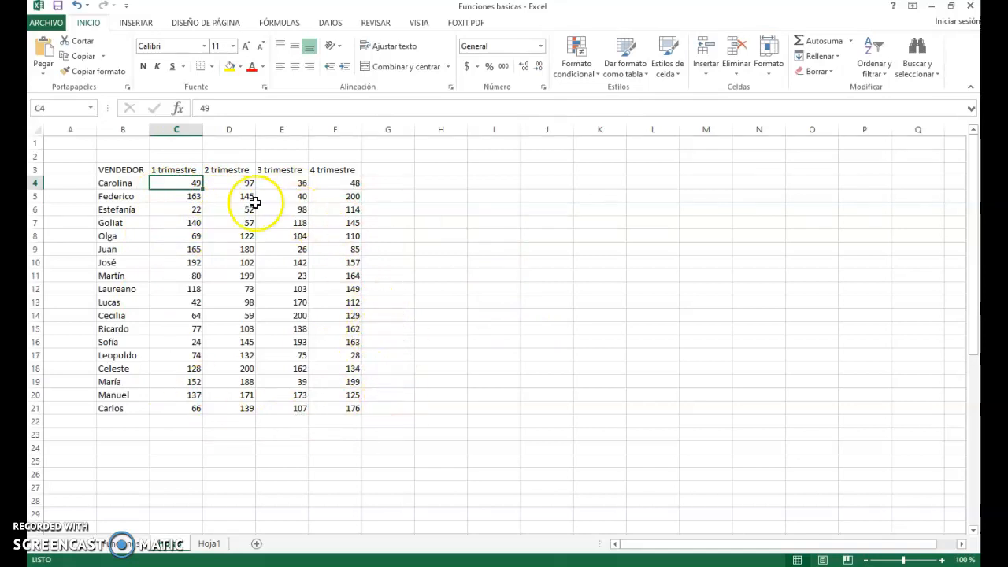
click(546, 329)
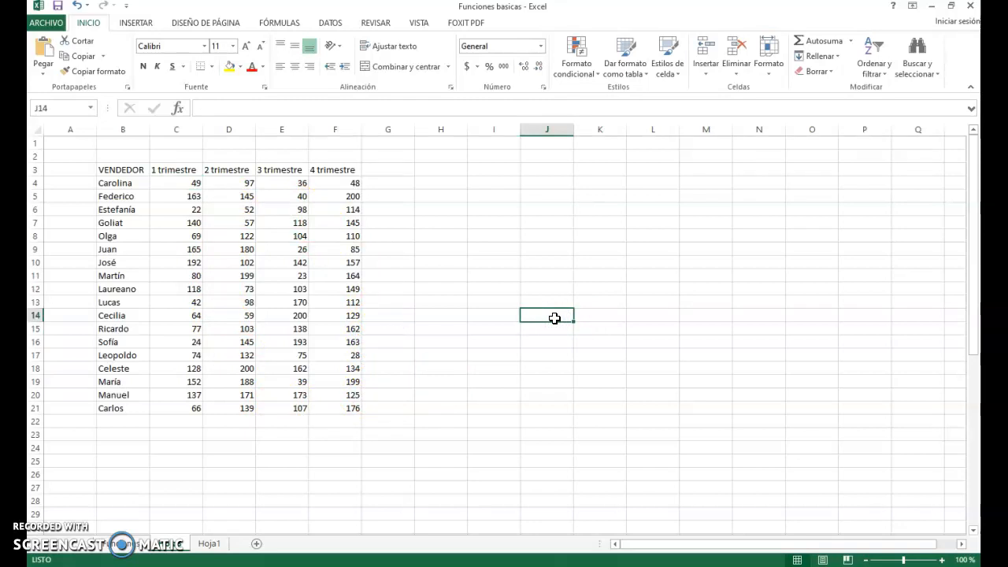
text(=)
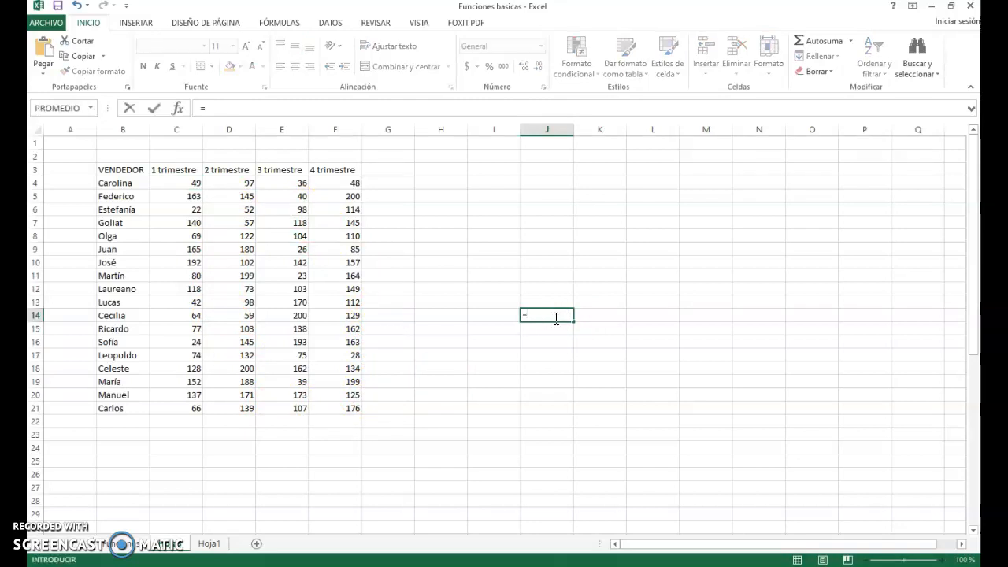
text(min)
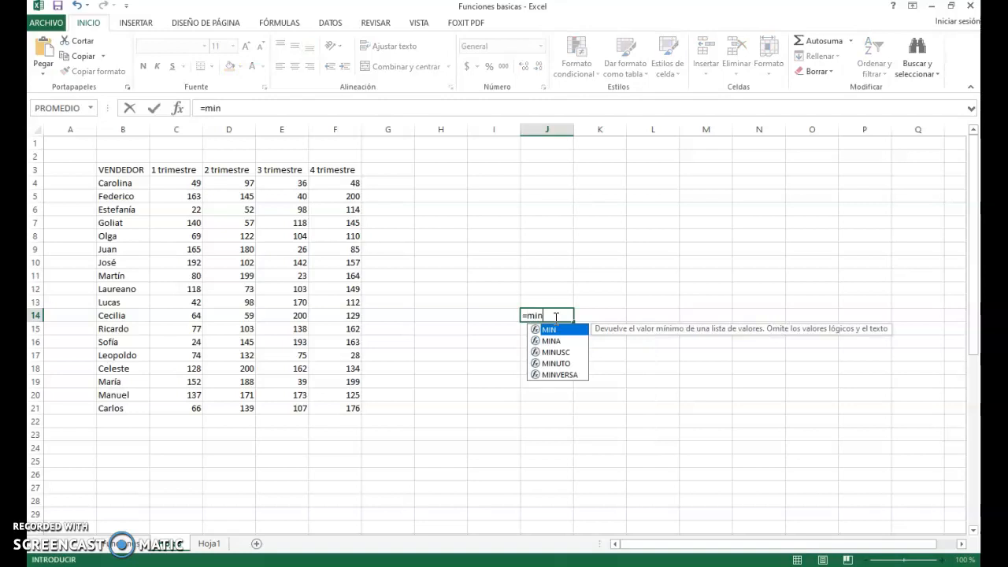
double_click(555, 330)
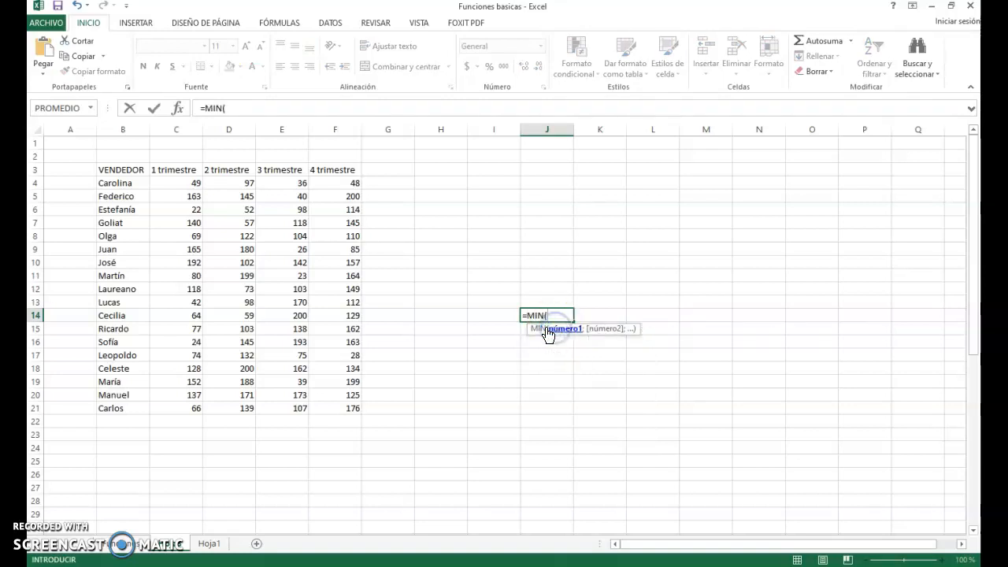
drag(166, 183, 338, 411)
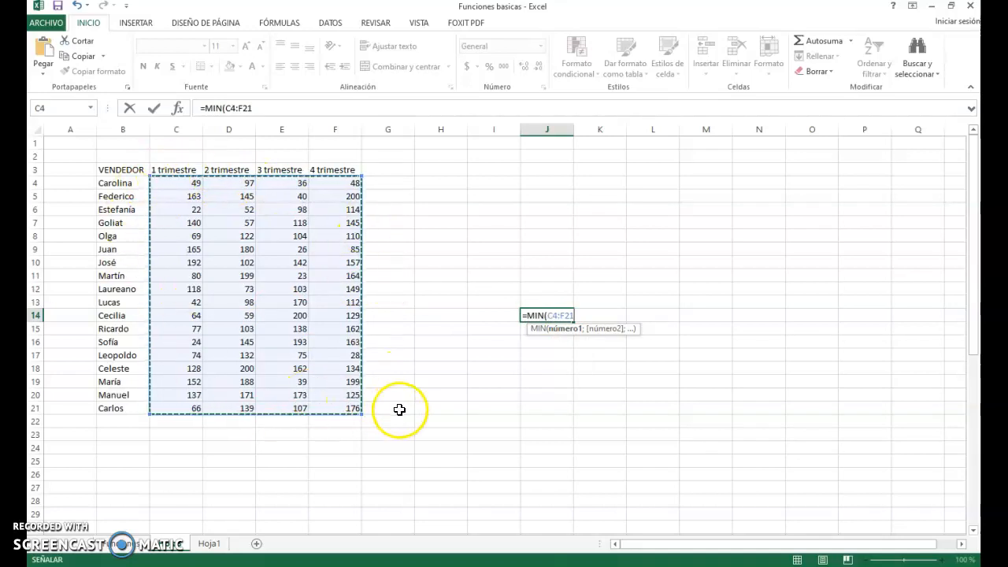
text())
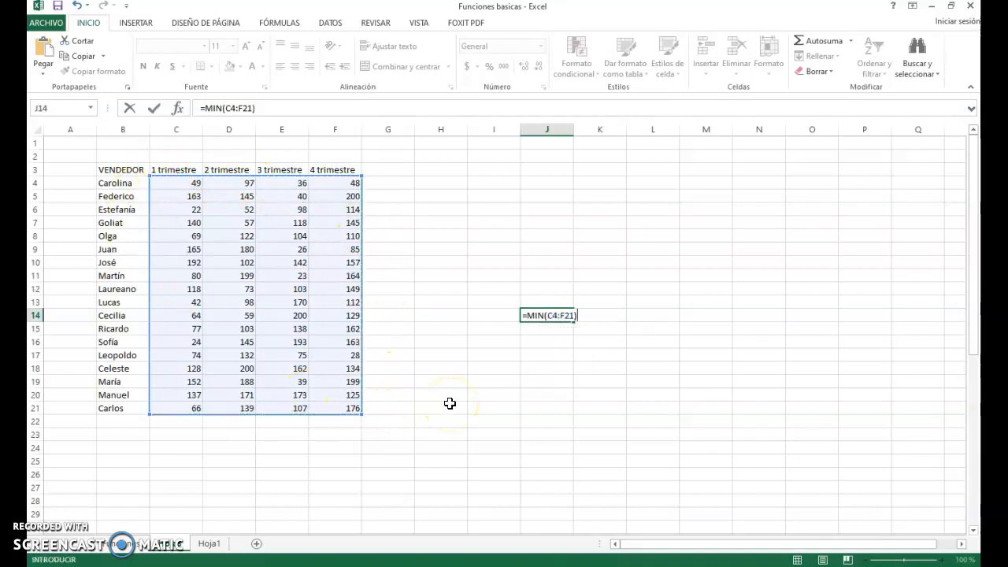
key(Return)
click(563, 315)
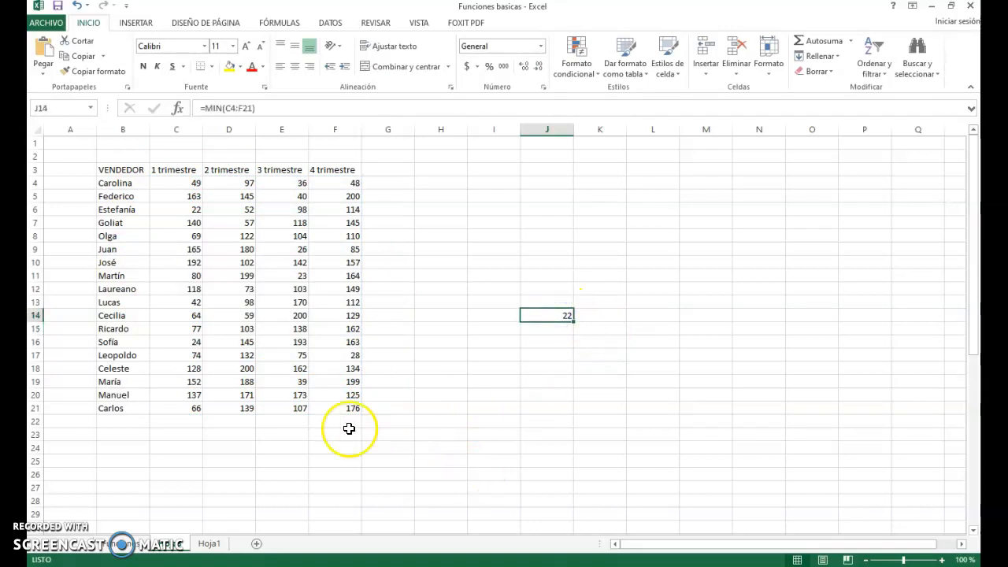
click(193, 210)
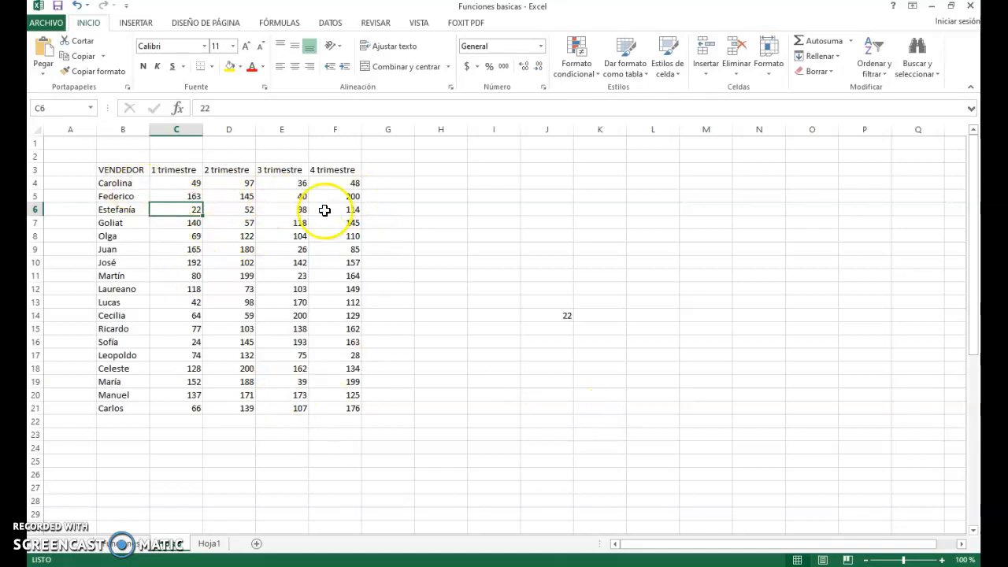
click(553, 333)
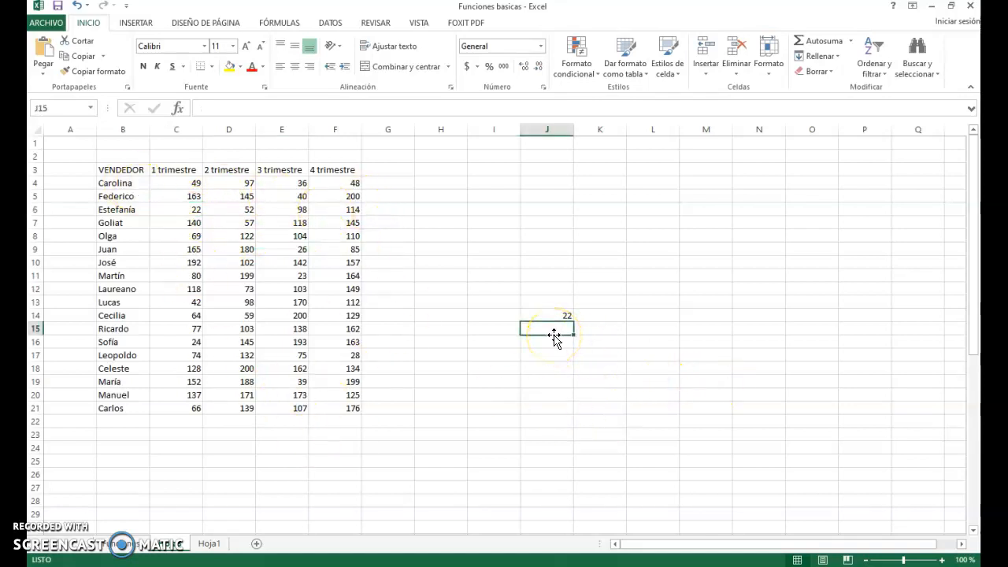
text(=)
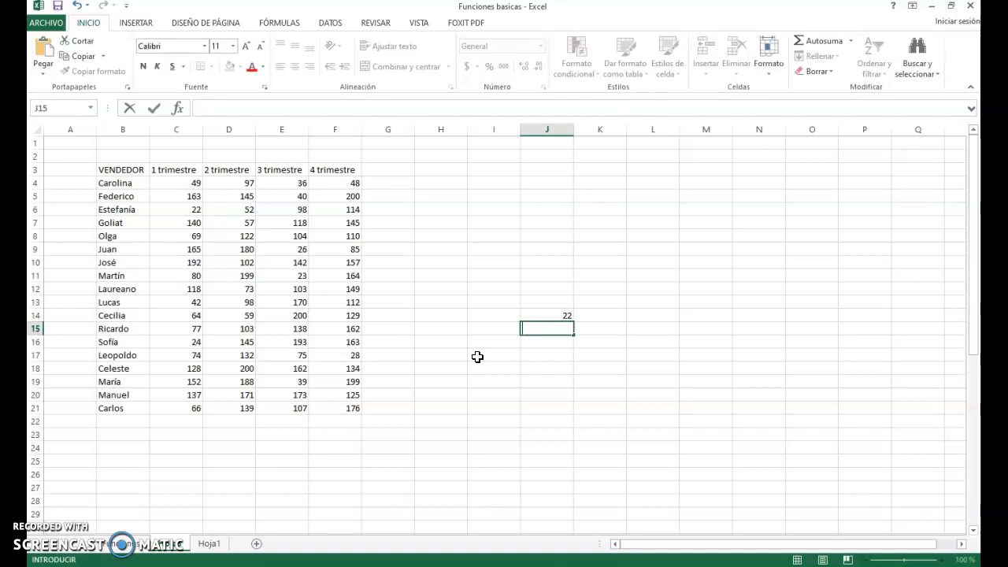
click(851, 41)
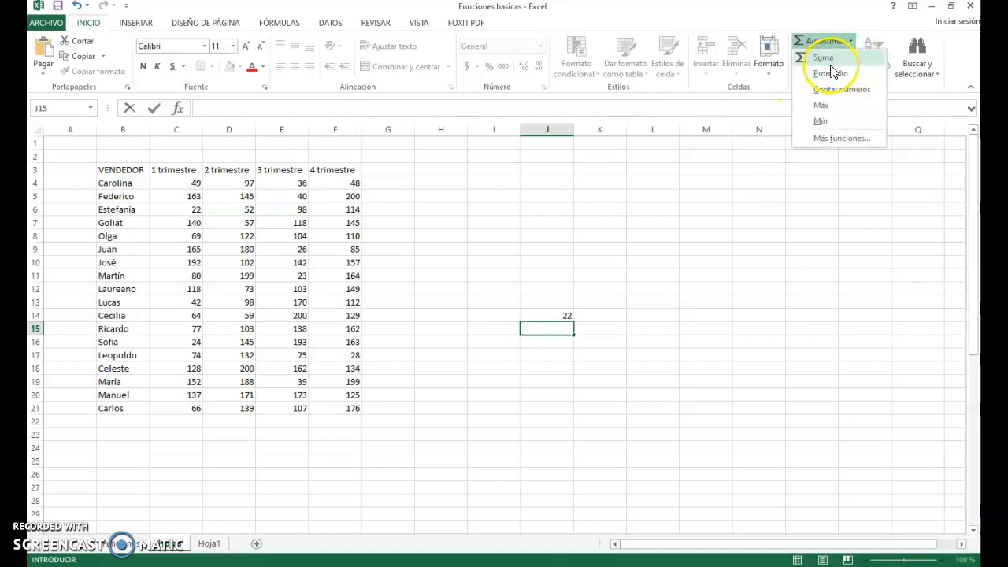
click(823, 104)
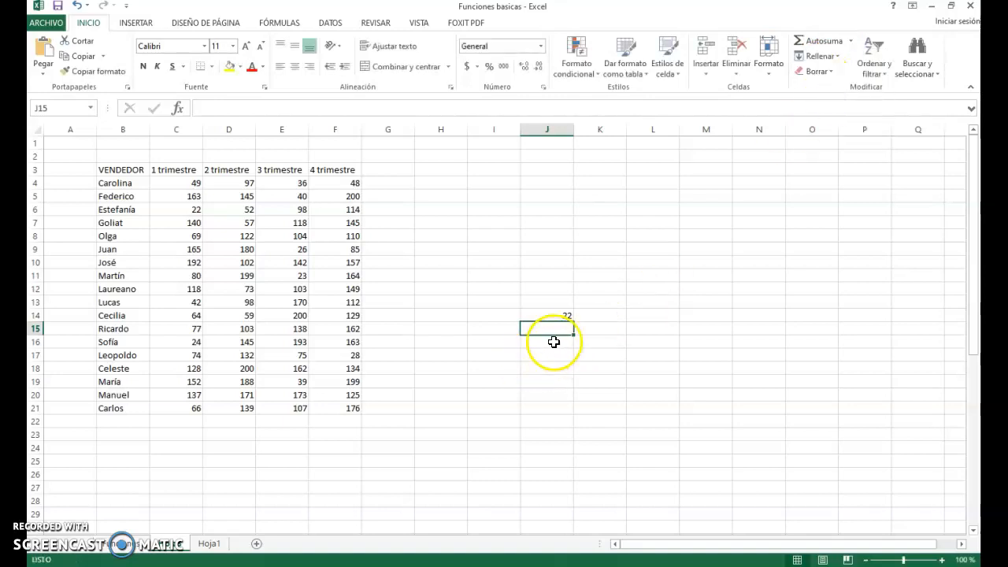
Insert the AutoSum maximum function in J15 for the range C4:F21, and locate the matching figure in the table.
click(851, 40)
click(825, 104)
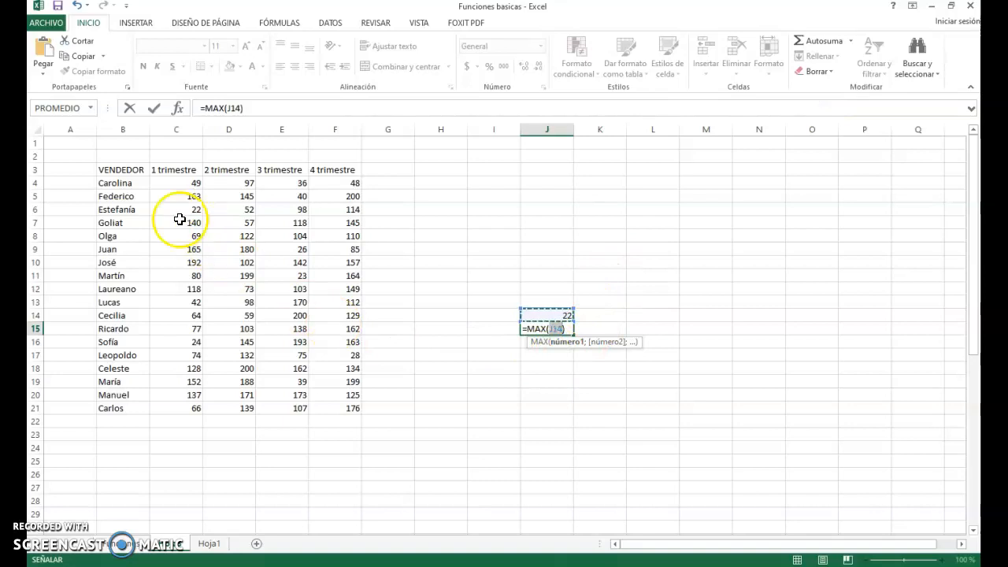
drag(179, 184, 329, 415)
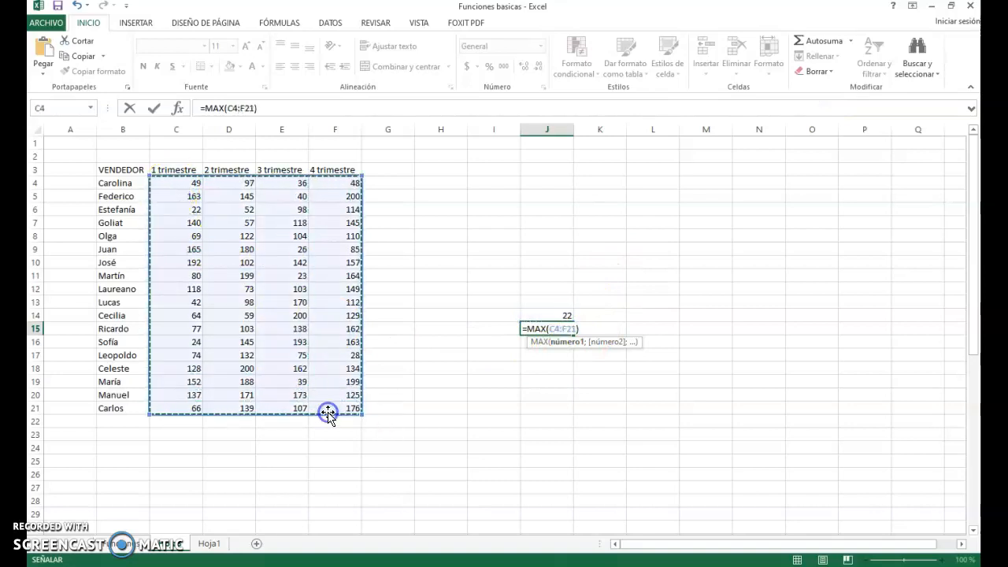
key(Return)
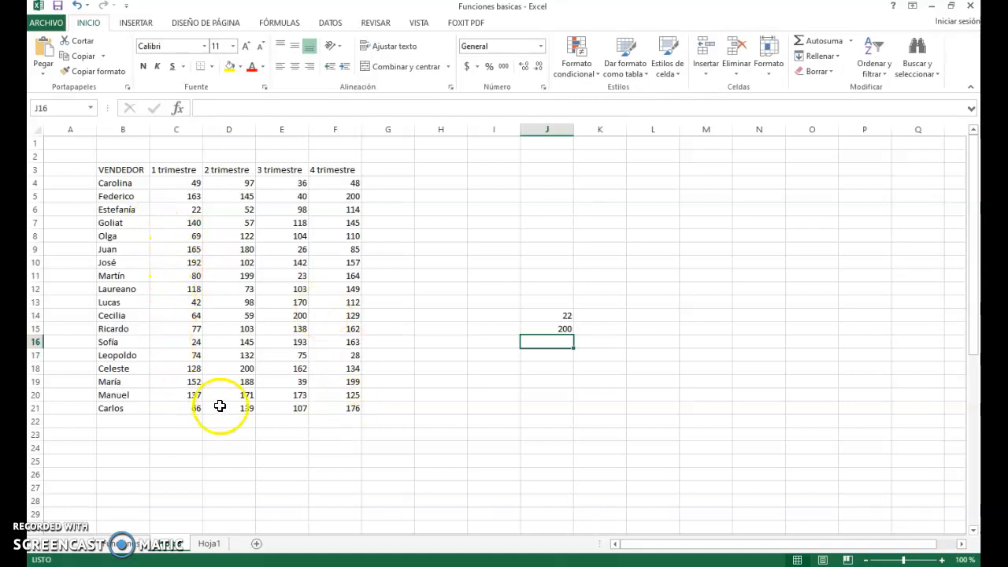
click(248, 380)
click(248, 368)
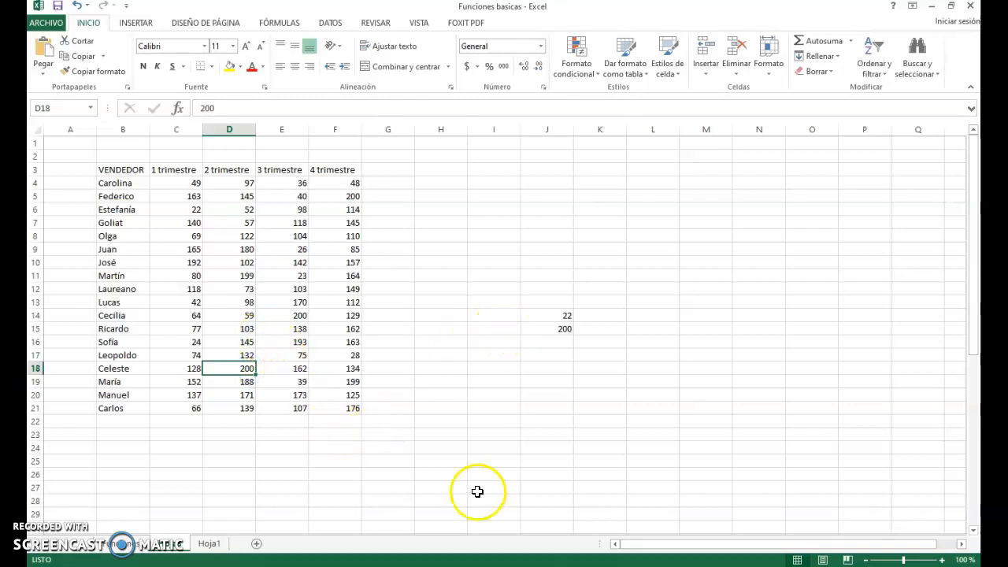
click(207, 543)
click(169, 543)
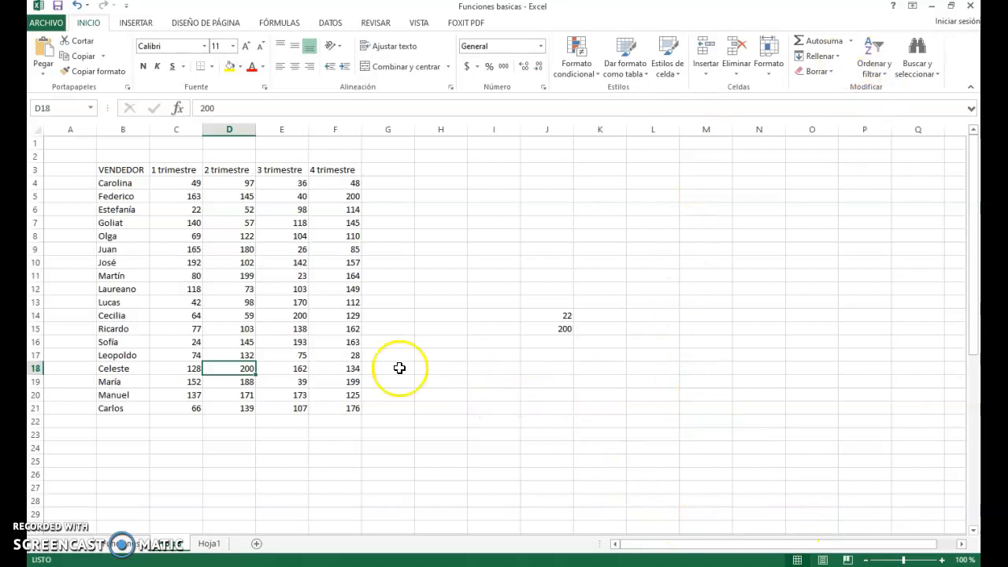
Enter the formula =PROMEDIO(C4:F21) in J16 to average all the sellers' quarterly figures.
click(552, 341)
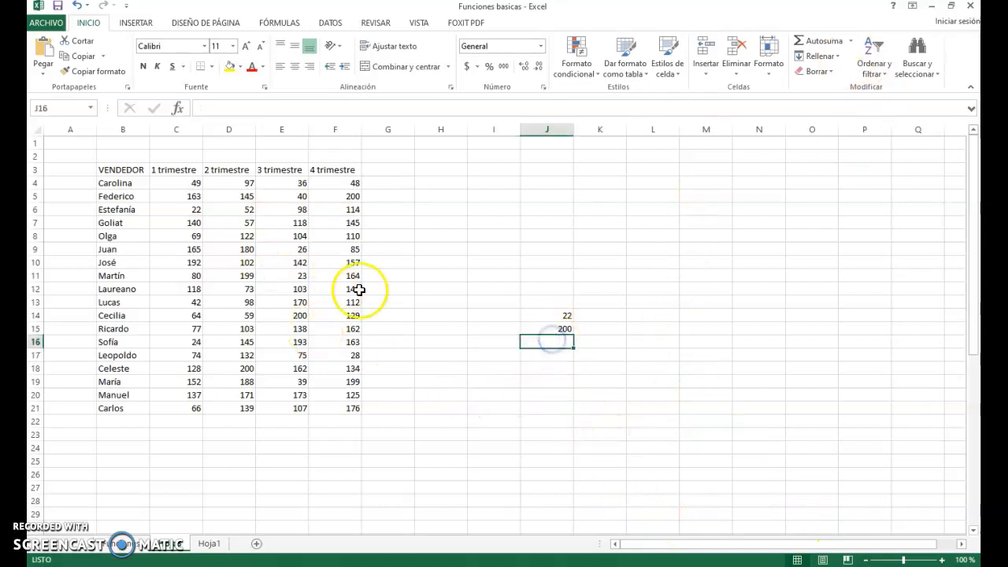
text(=)
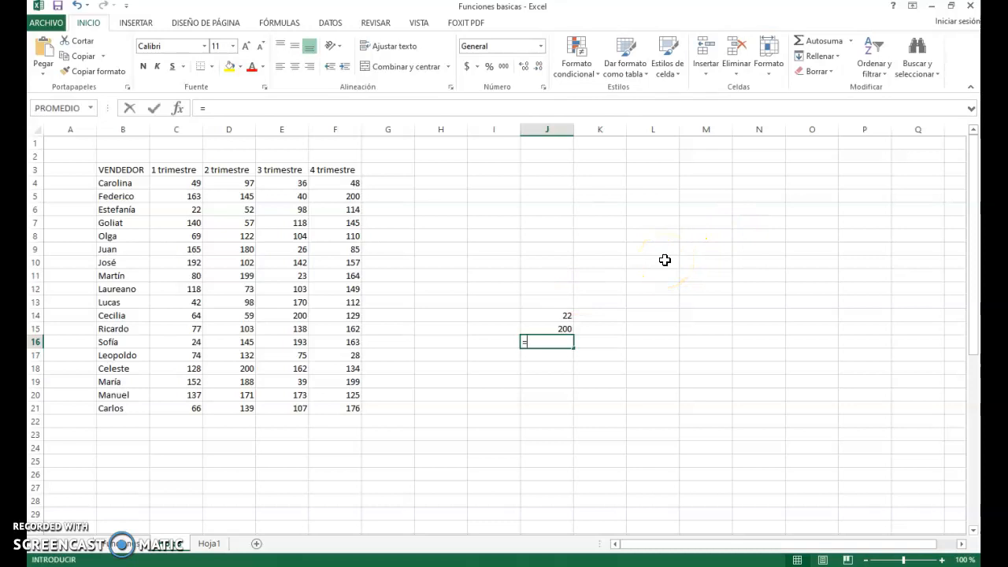
text(promed)
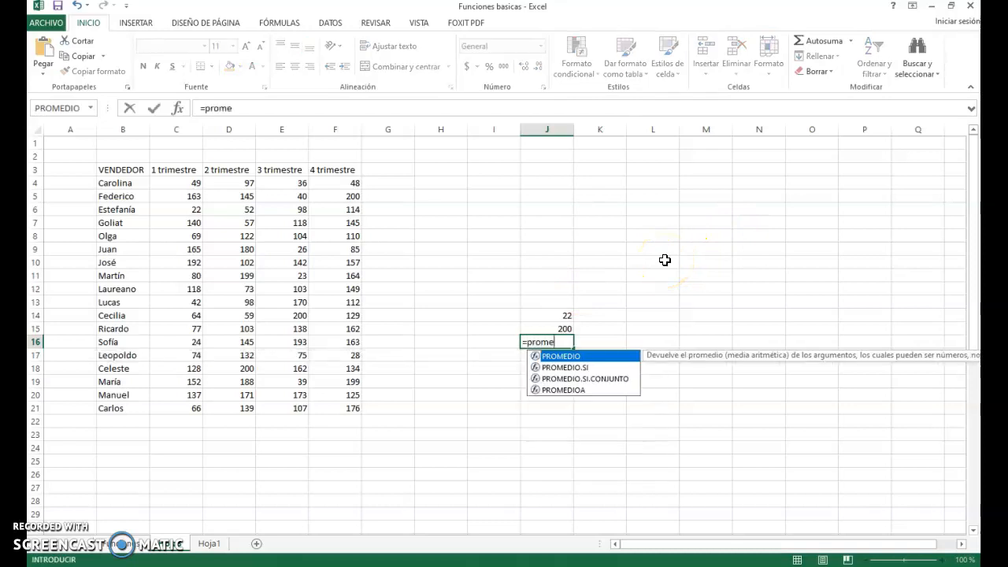
double_click(569, 357)
drag(166, 182, 322, 405)
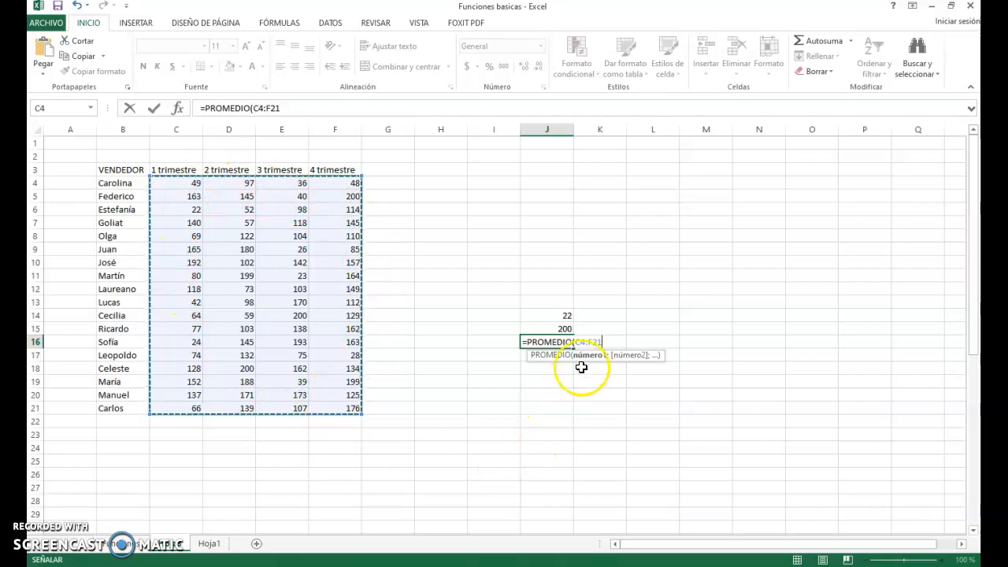
text())
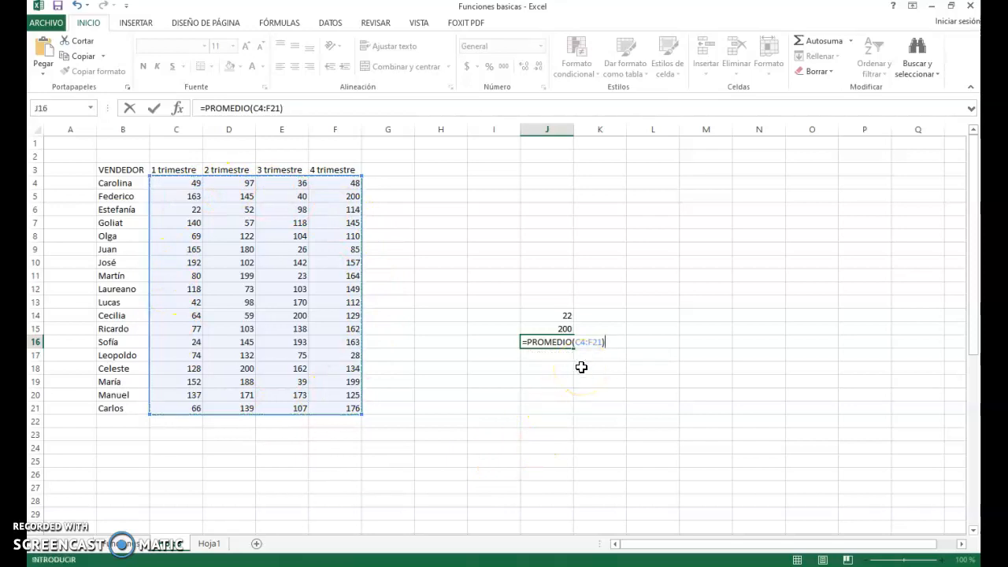
key(Return)
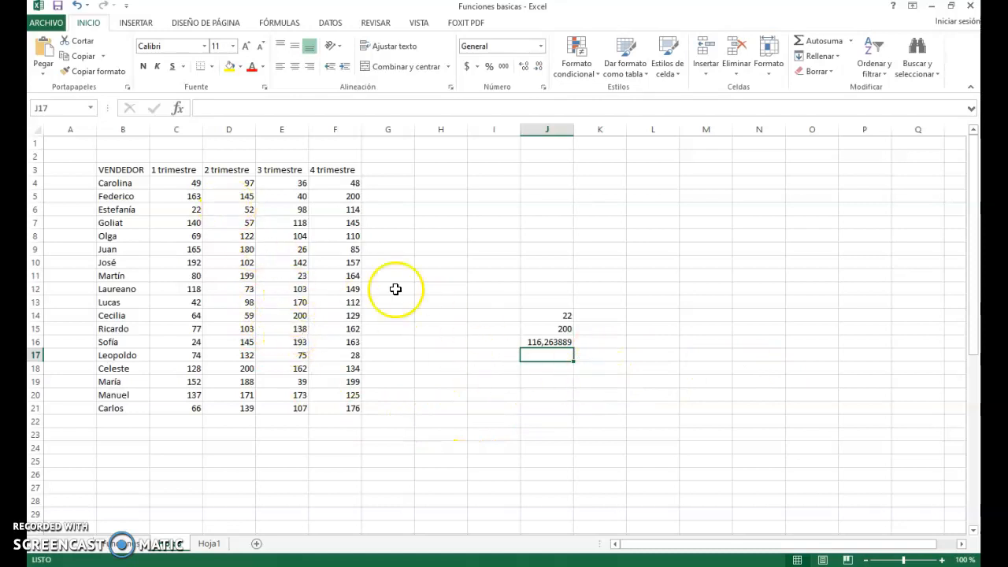
Enter the formula =CONTAR(C4:F21) in J18 to count the sellers' quarterly figures, and reselect that cell.
click(538, 371)
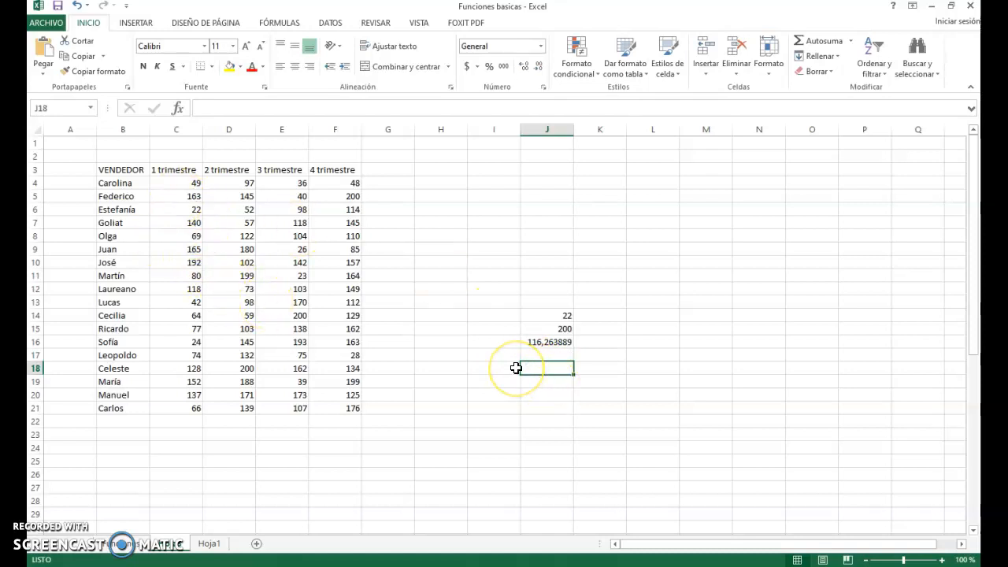
text(=c)
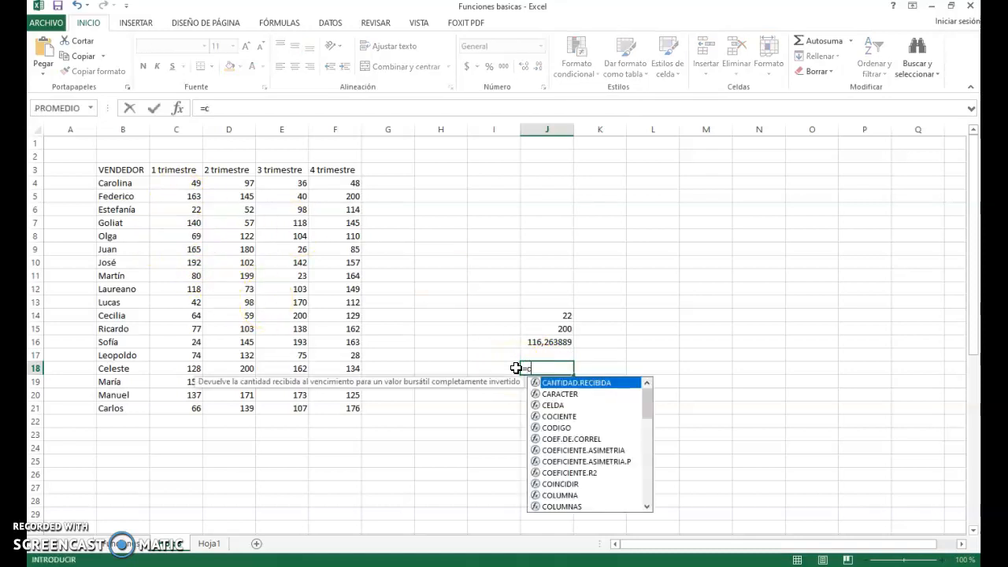
text(onta)
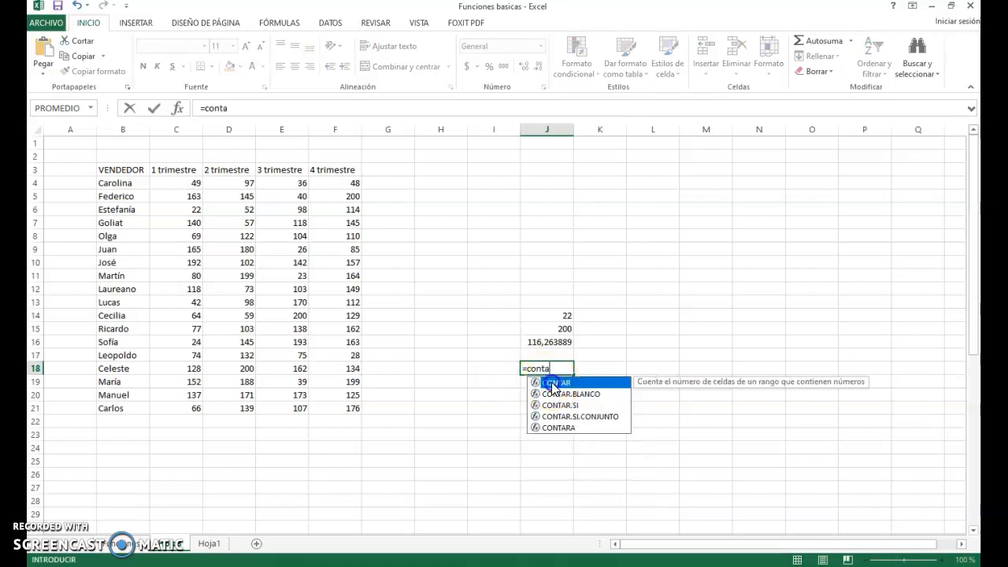
double_click(551, 382)
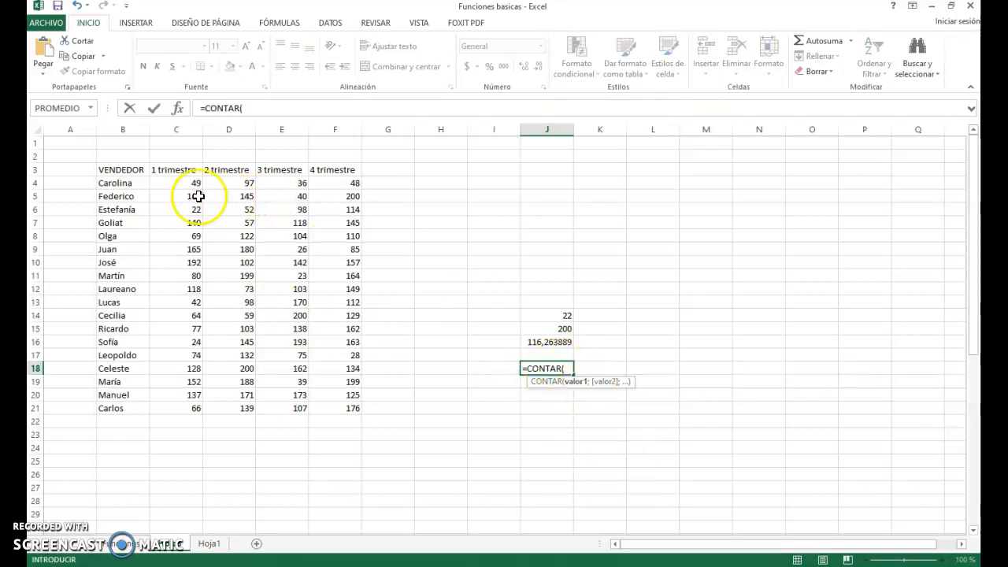
drag(189, 183, 323, 410)
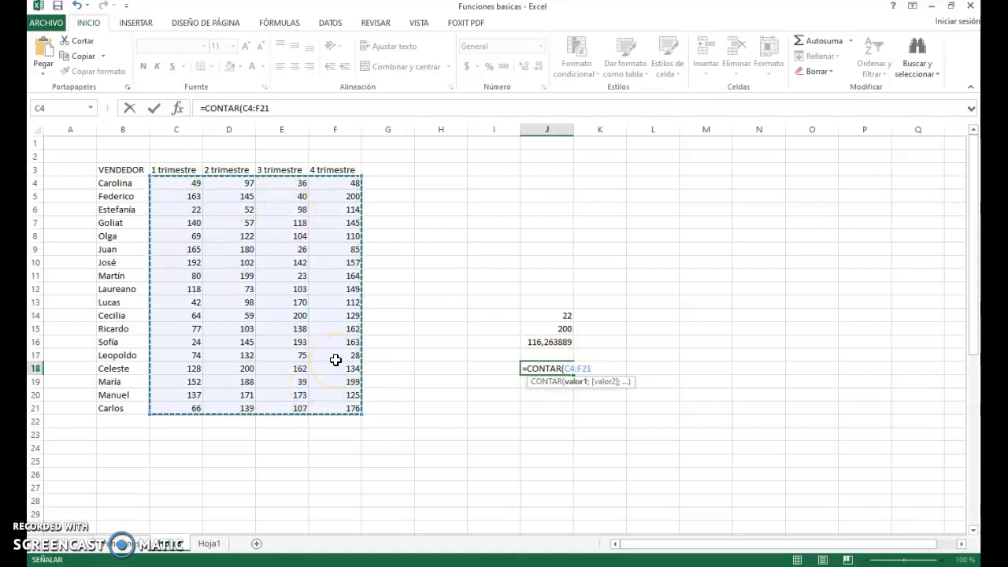
text())
key(Return)
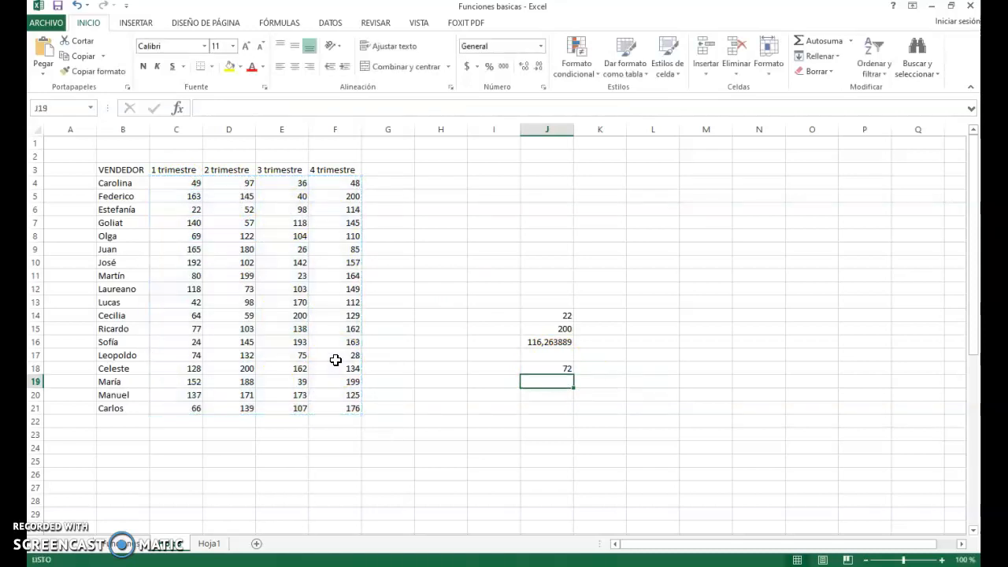
click(553, 369)
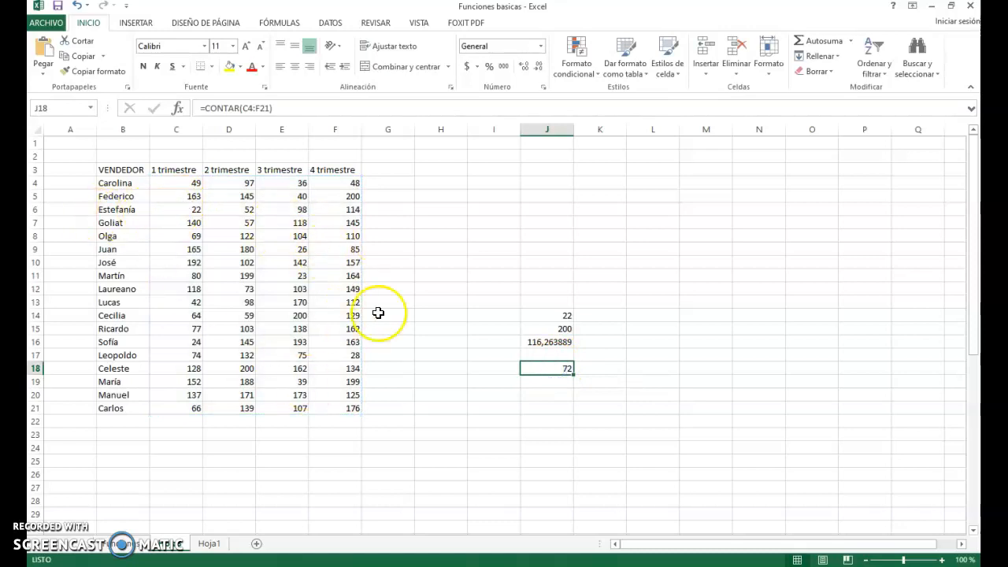
click(540, 340)
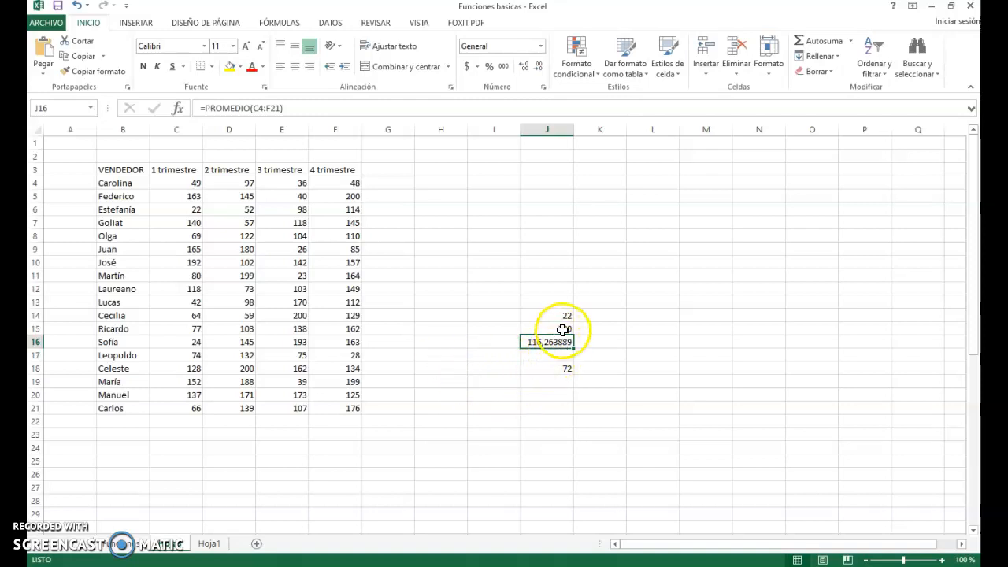
click(208, 543)
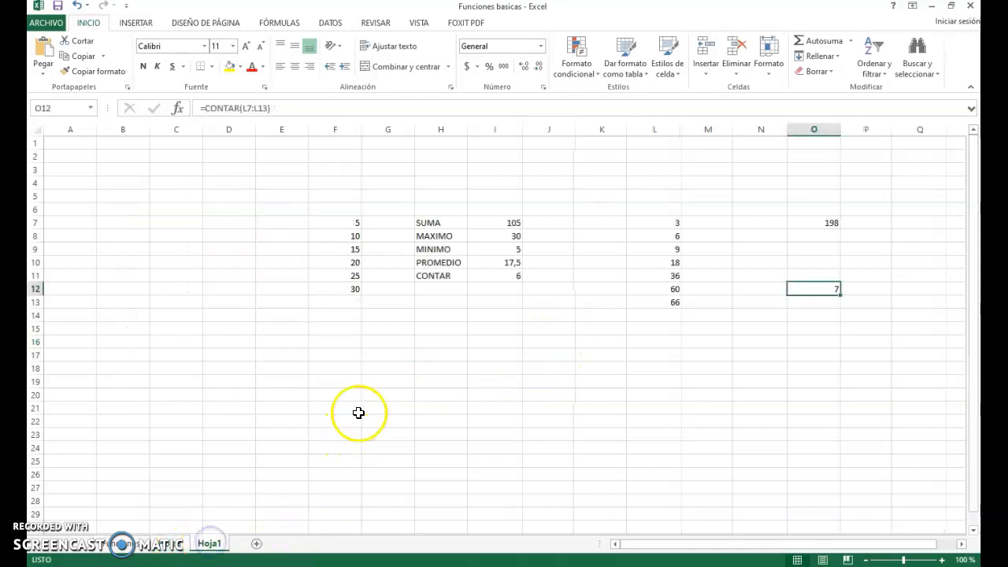
click(149, 544)
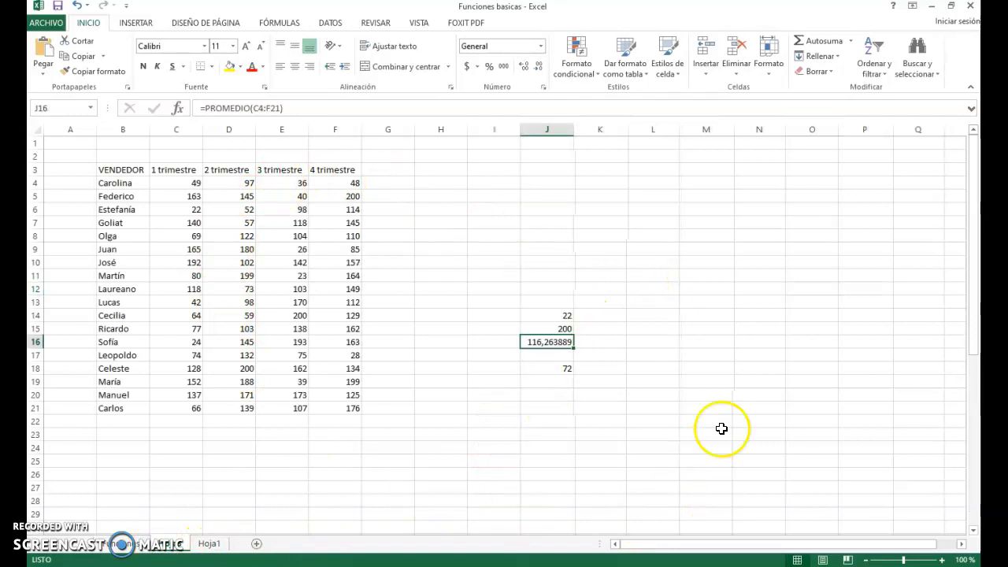
click(851, 40)
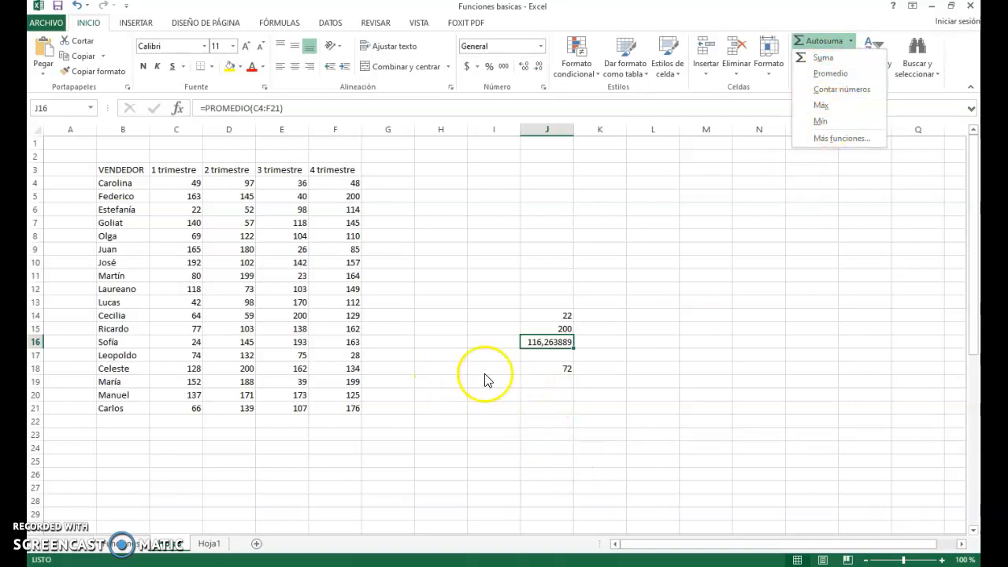
Insert the AutoSum sum function in J17 for the range C4:F21, and reselect that cell.
click(536, 349)
click(541, 358)
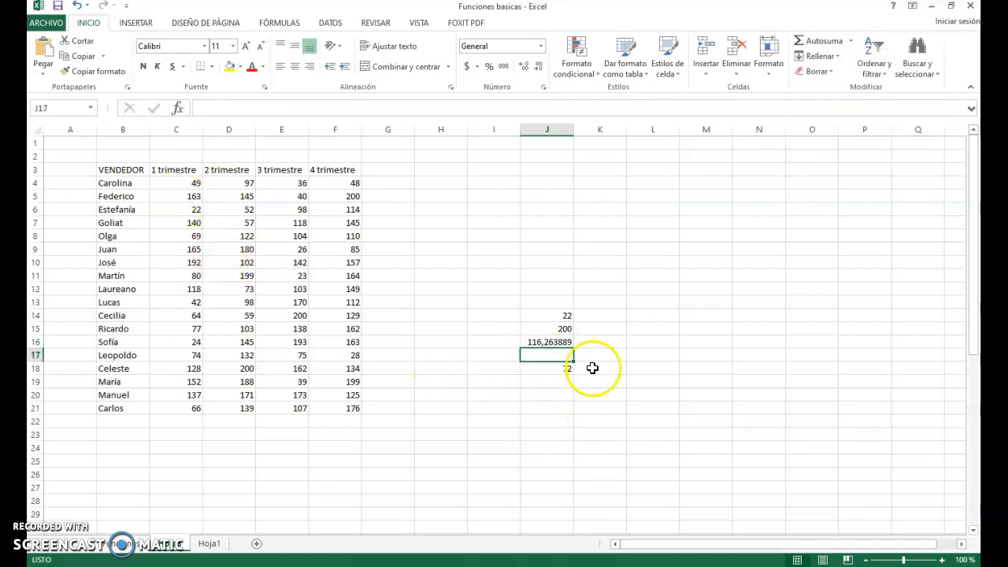
click(812, 44)
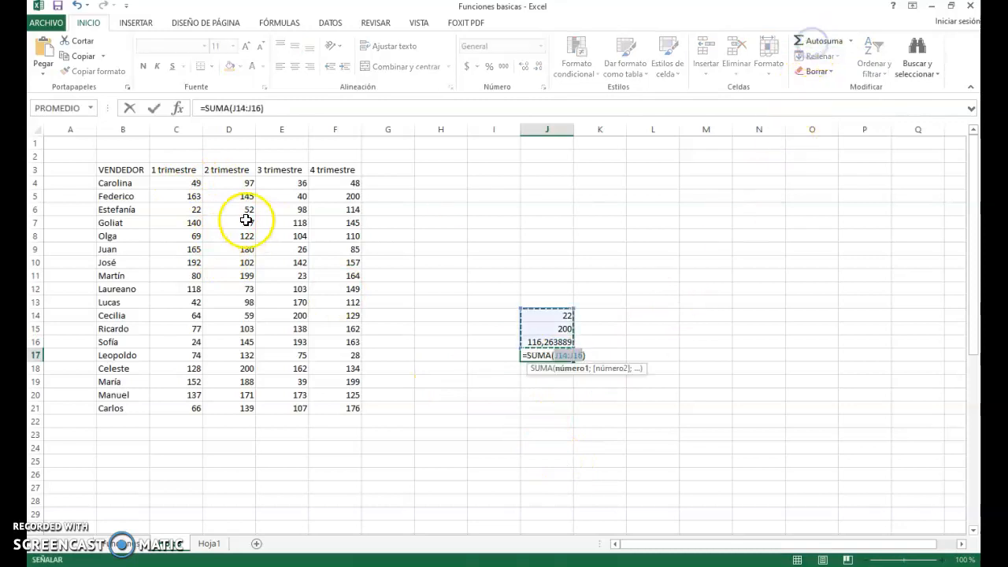
drag(169, 183, 334, 405)
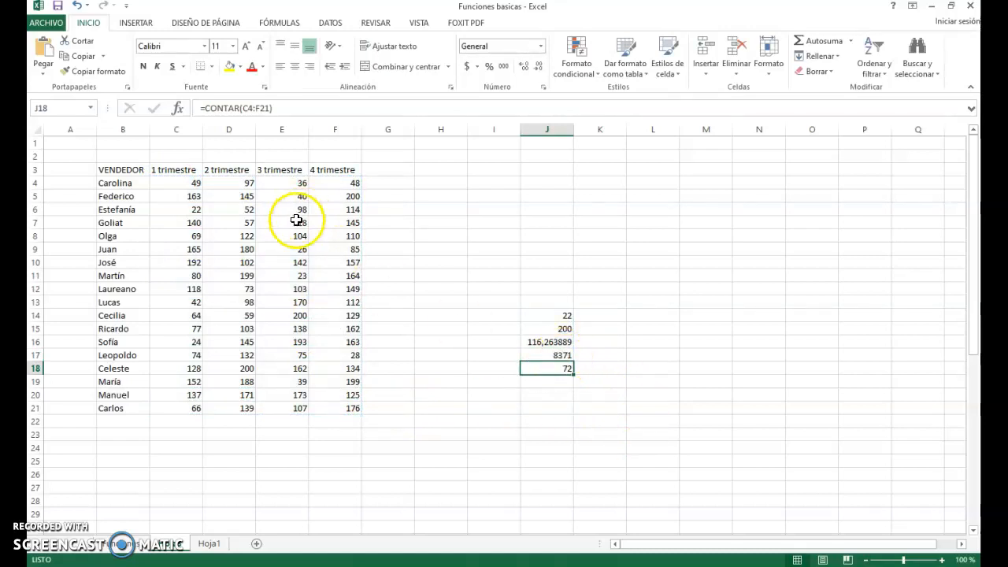
click(564, 356)
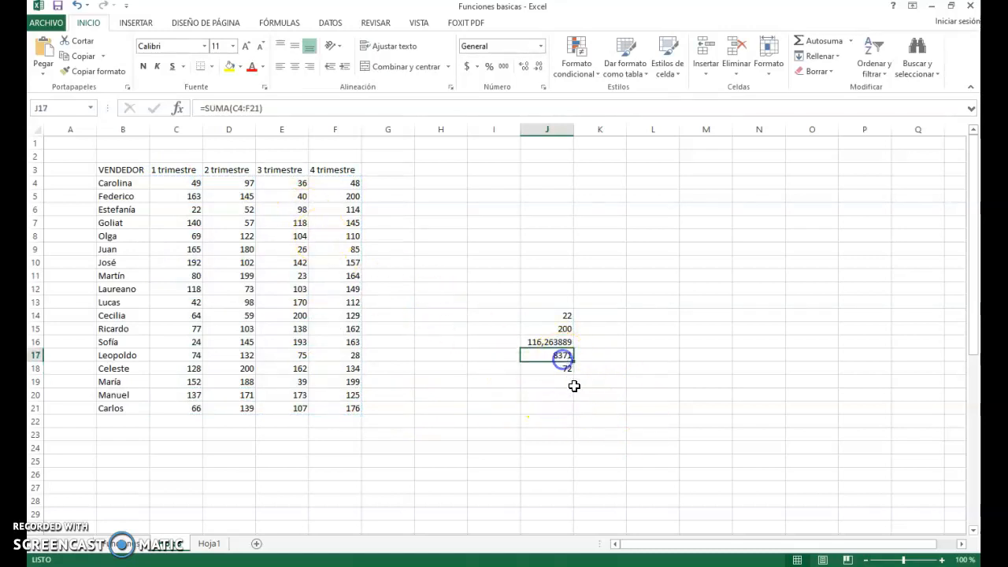
Enter the formula =J17/J18 in L20 to divide the sum by the count, and compare it with the average in J16.
click(589, 369)
click(641, 395)
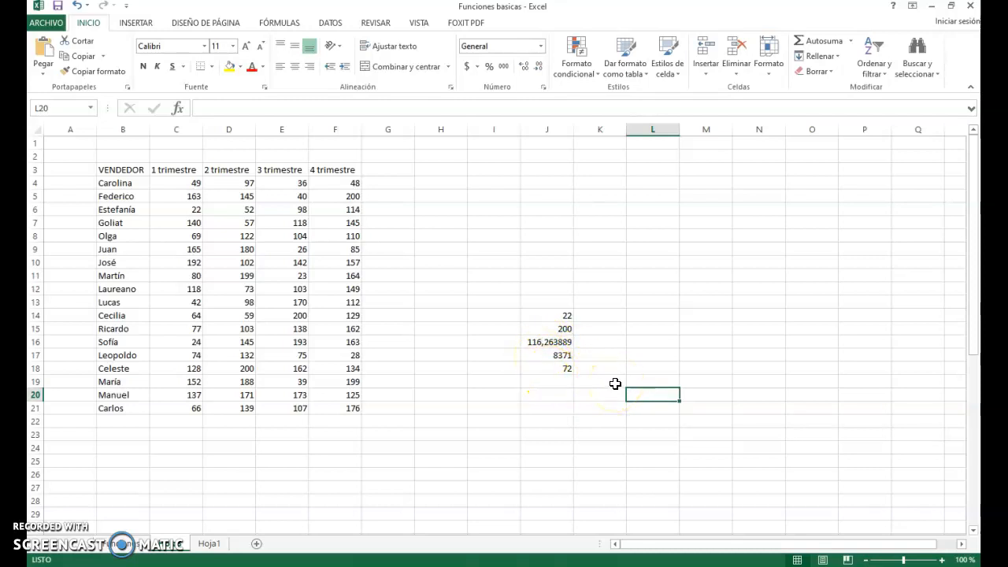
text(=)
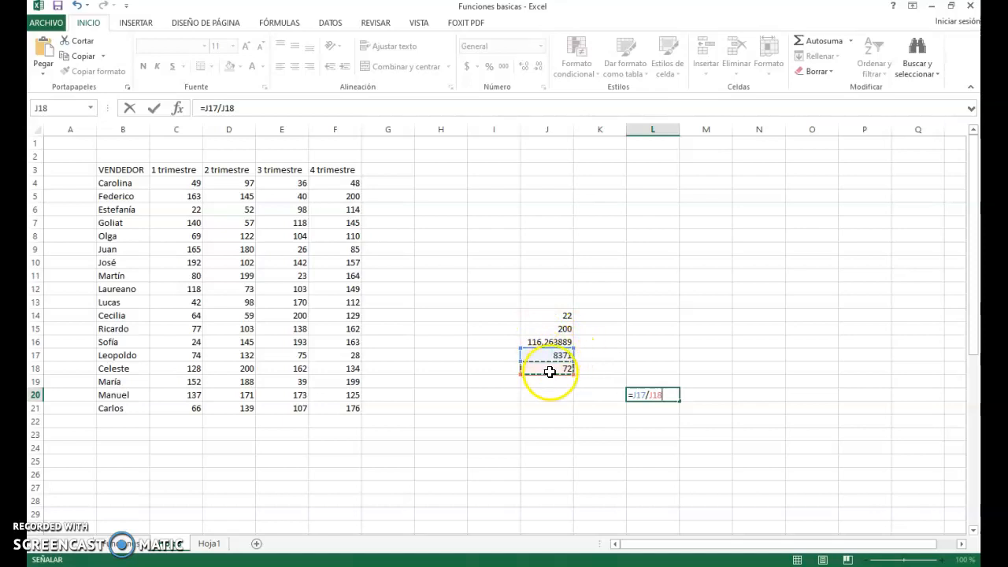
key(Return)
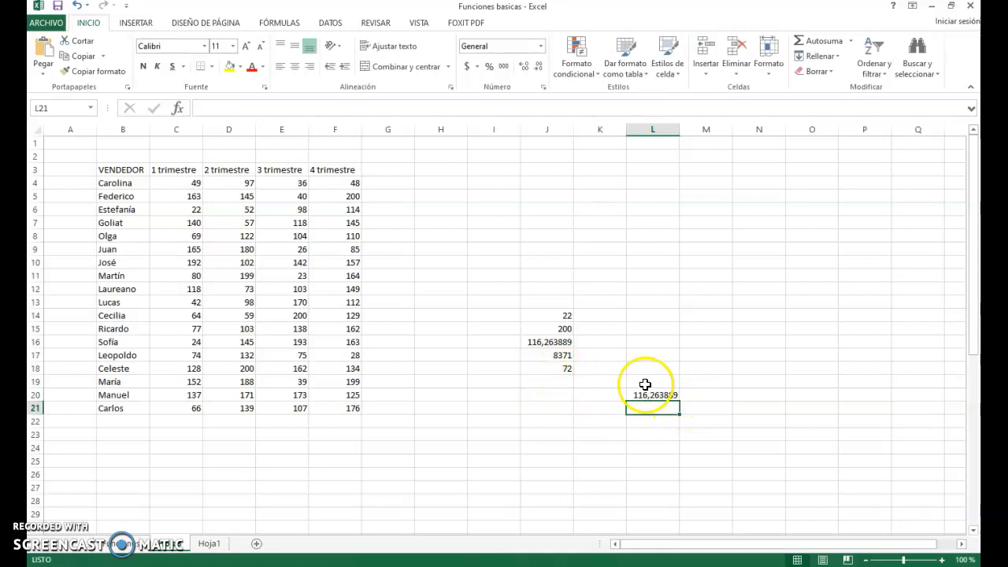
click(549, 344)
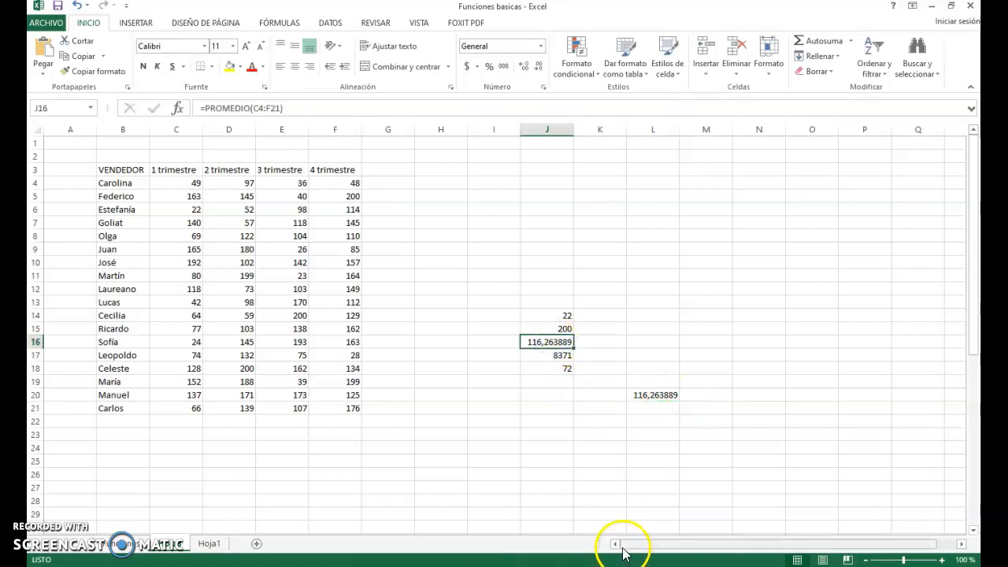
Clear the check formula from L20.
click(666, 396)
double_click(666, 396)
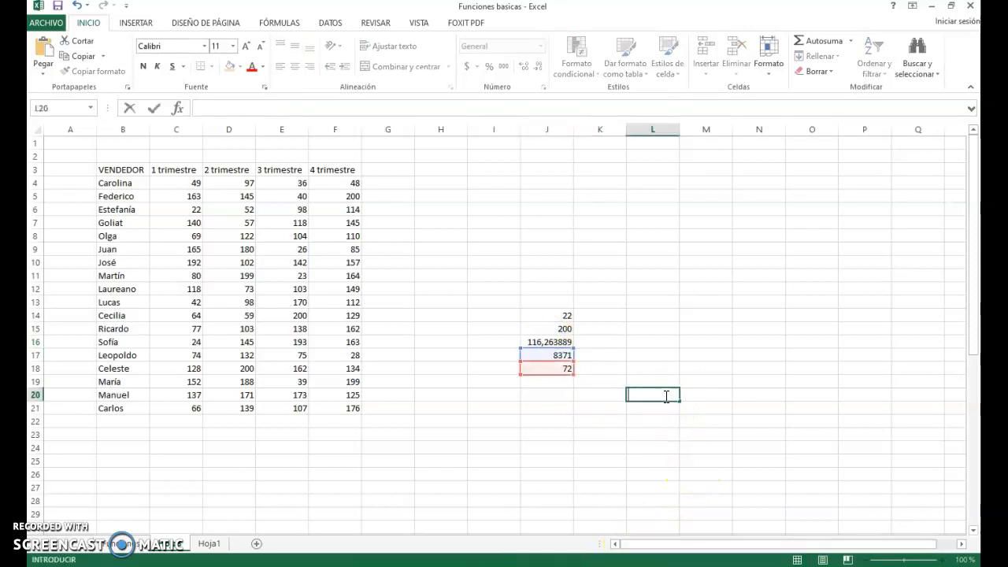
key(Return)
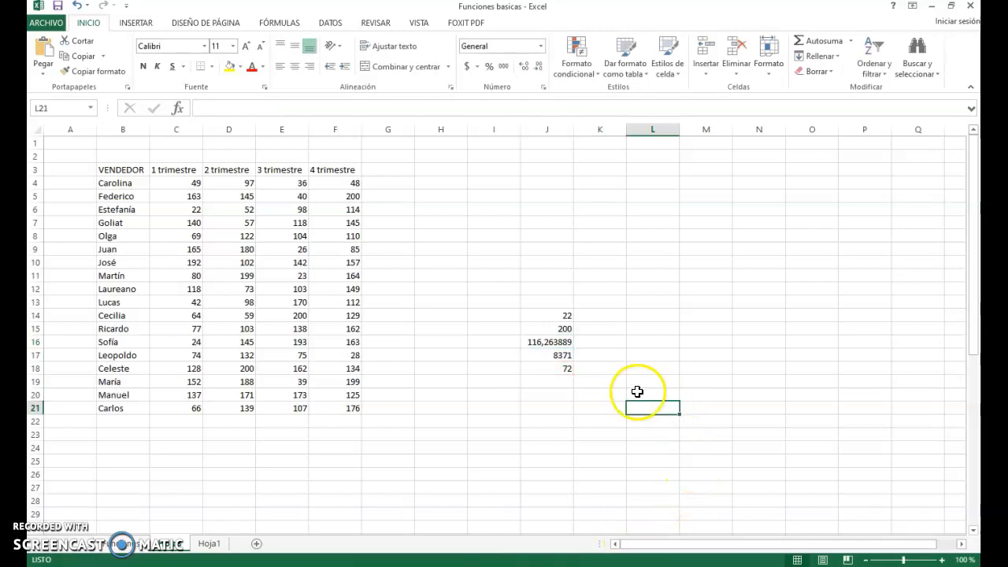